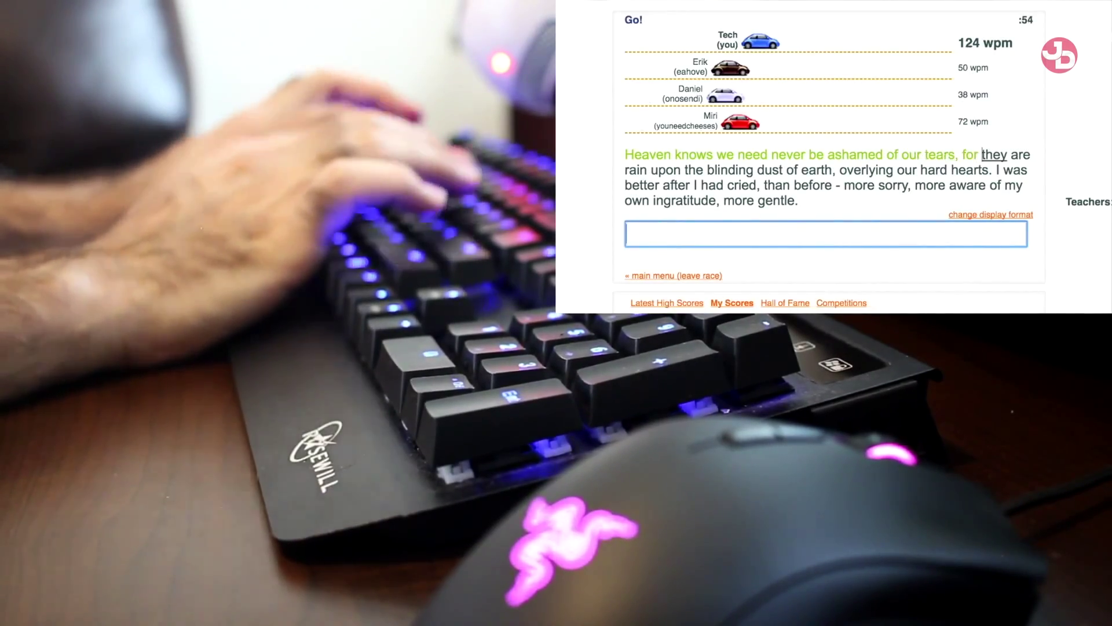
{"action": "type", "text": "t"}
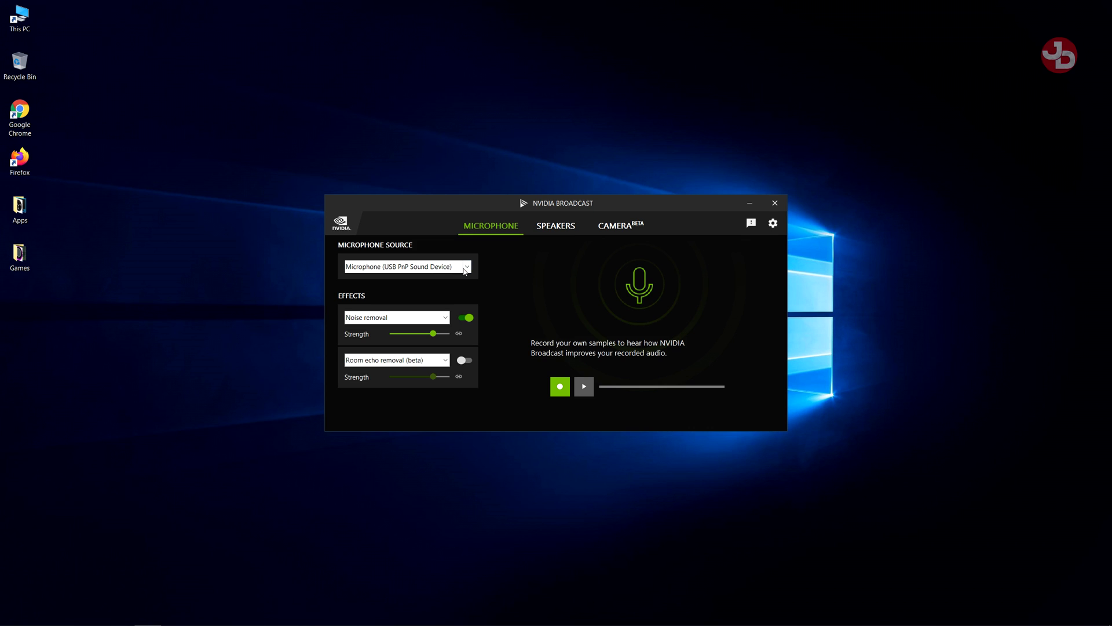
Keep Microphone (USB PnP Sound Device) as the microphone source and raise the Noise removal strength to near maximum
{"action": "left_click", "coordinate": [468, 269]}
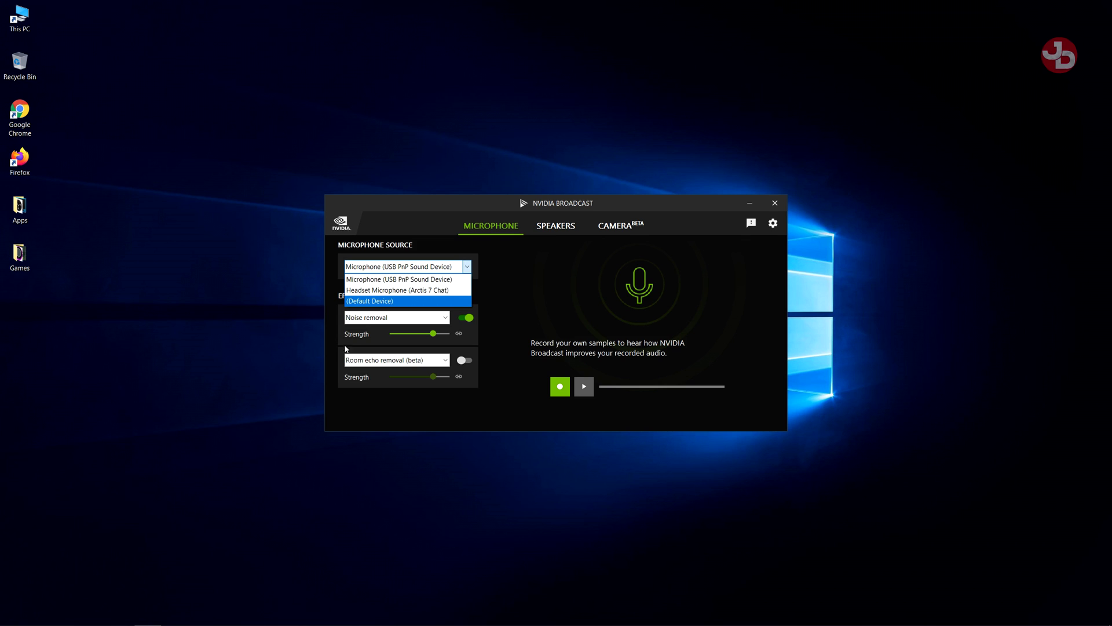
{"action": "left_click", "coordinate": [382, 420]}
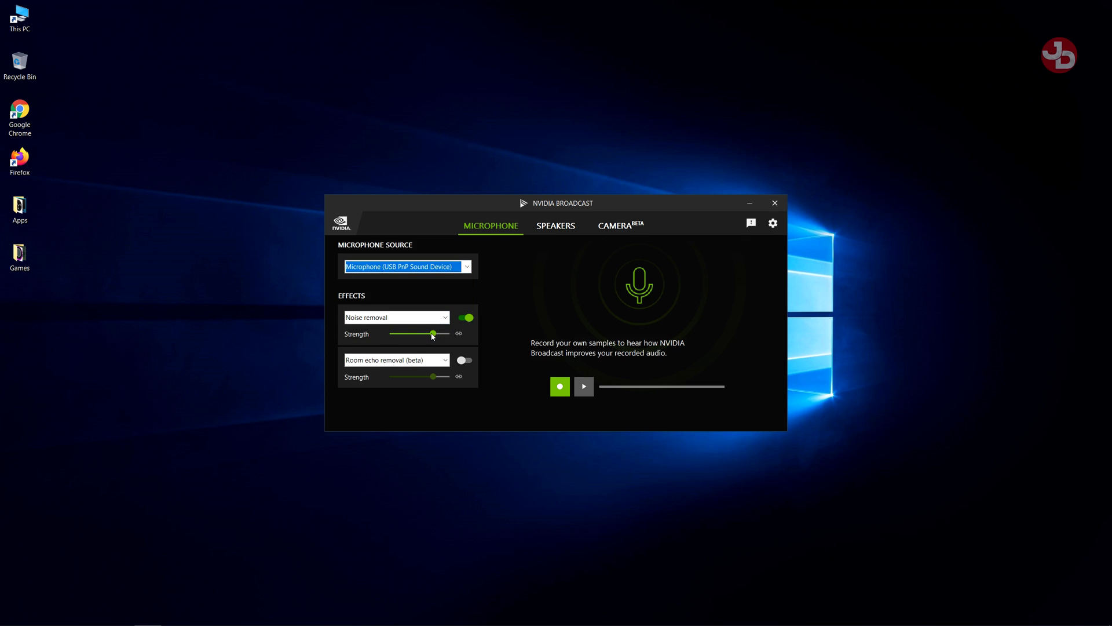
{"action": "left_click_drag", "start_coordinate": [433, 336], "coordinate": [447, 338]}
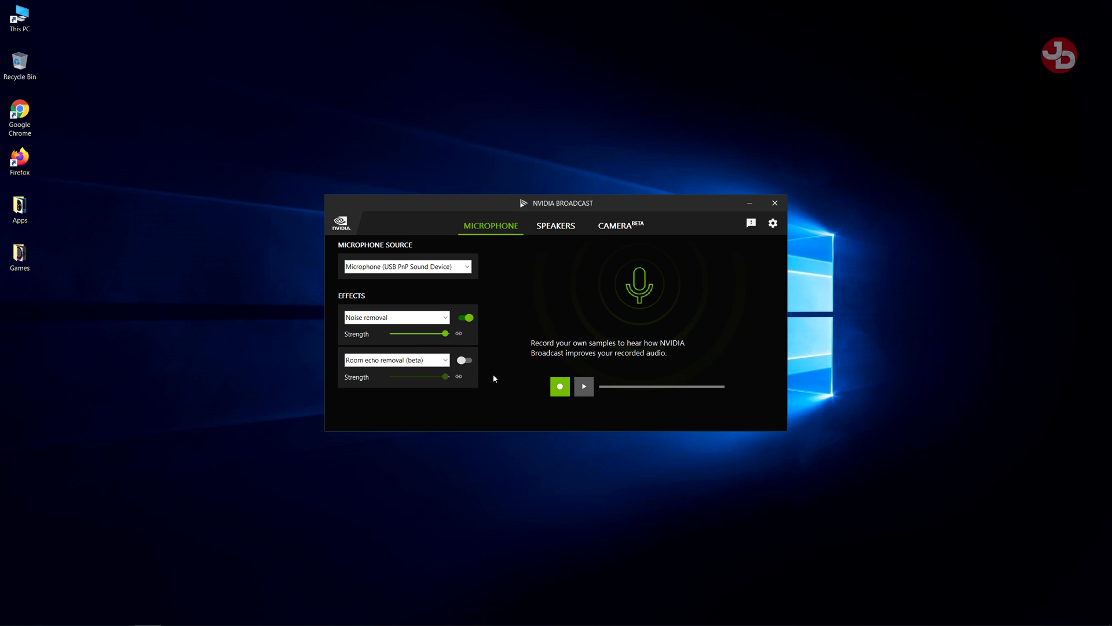
Record a microphone test sample and turn on the Room echo removal effect
{"action": "left_click", "coordinate": [560, 391]}
{"action": "left_click", "coordinate": [464, 362]}
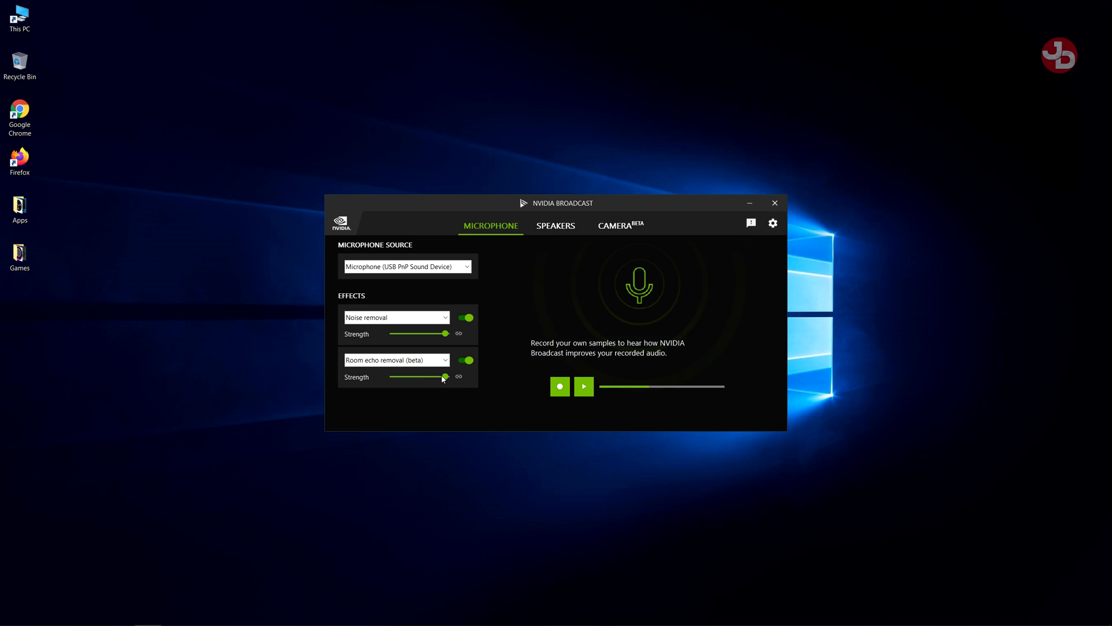
Review the speaker effects and the camera's source and resolution options, keeping c922 Pro Stream Webcam as the source
{"action": "left_click", "coordinate": [549, 230]}
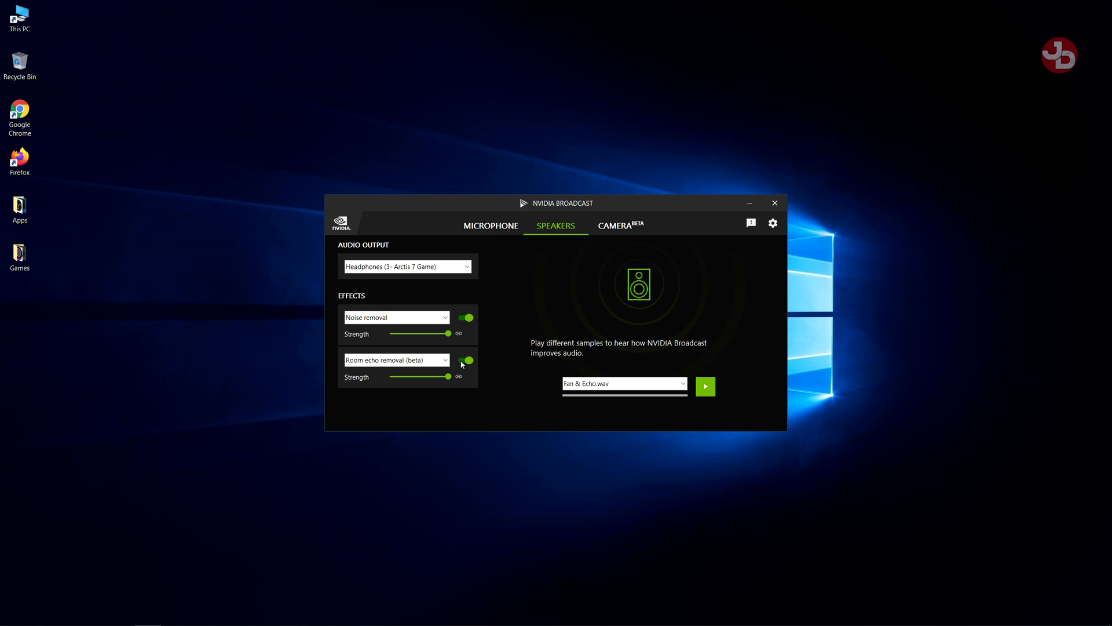
{"action": "left_click", "coordinate": [608, 227]}
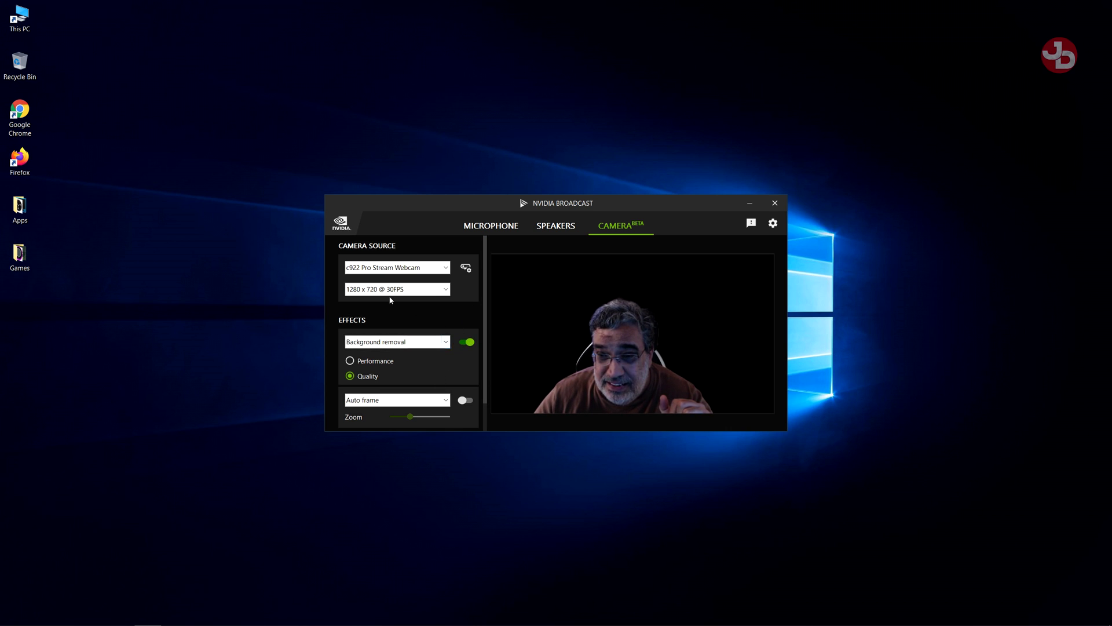
{"action": "left_click", "coordinate": [446, 268]}
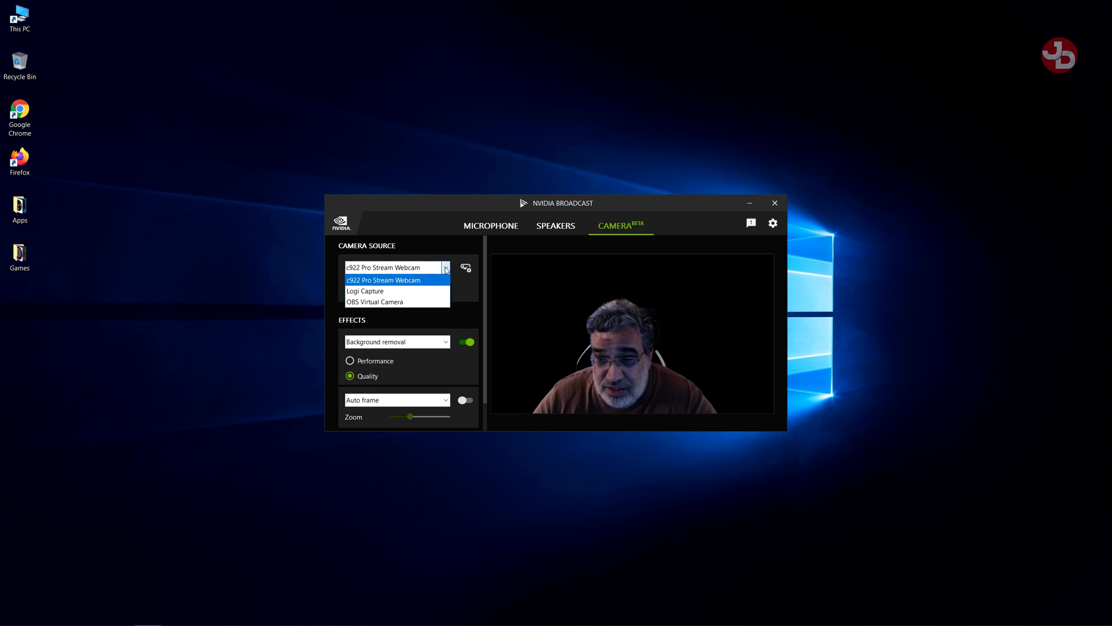
{"action": "left_click", "coordinate": [377, 281]}
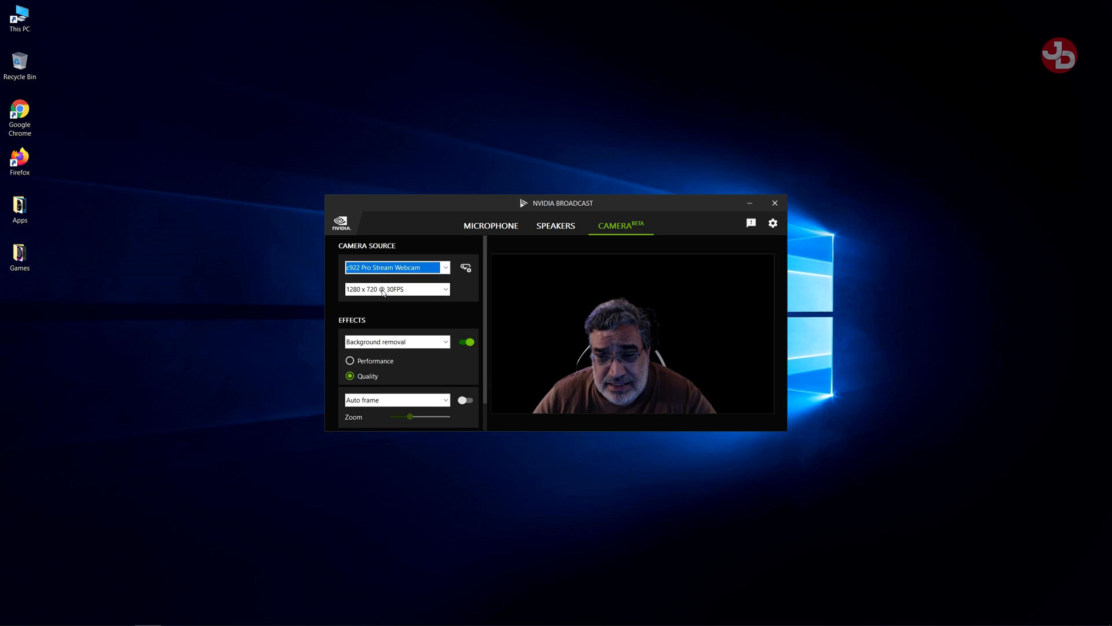
{"action": "left_click", "coordinate": [445, 291]}
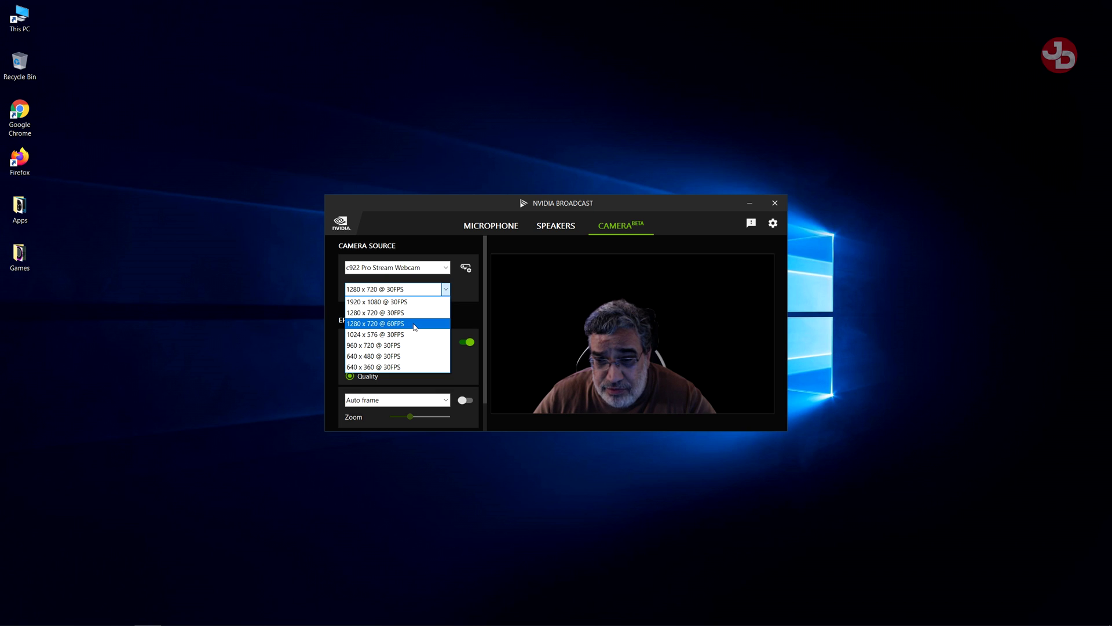
{"action": "key", "text": "Escape"}
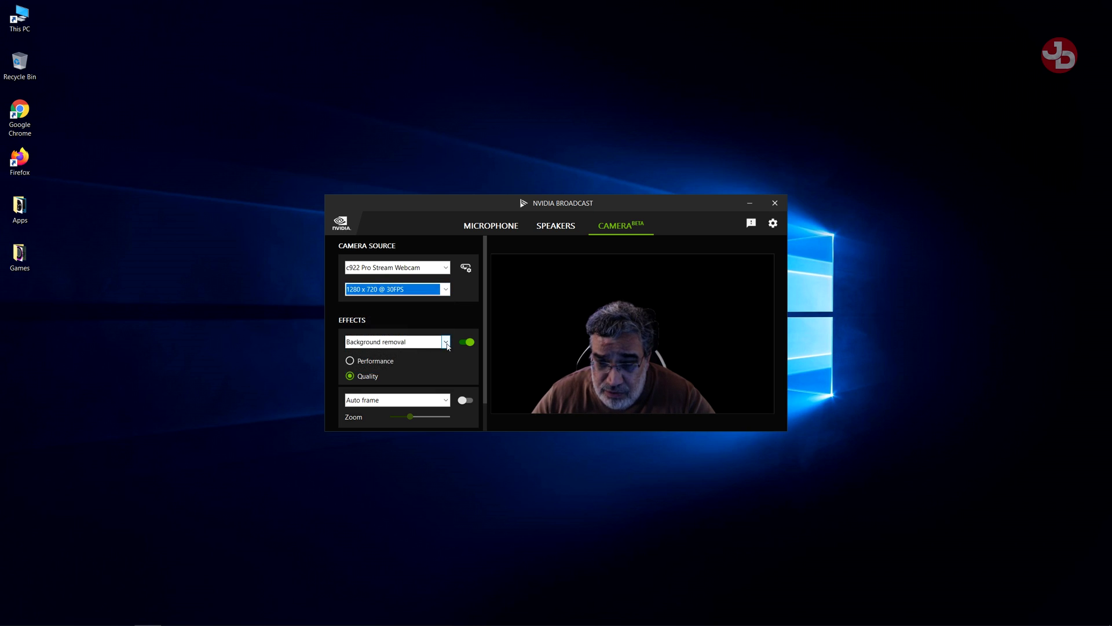
Try the Background blur camera effect, lowering its strength to the minimum and raising it to about two thirds
{"action": "left_click", "coordinate": [447, 344]}
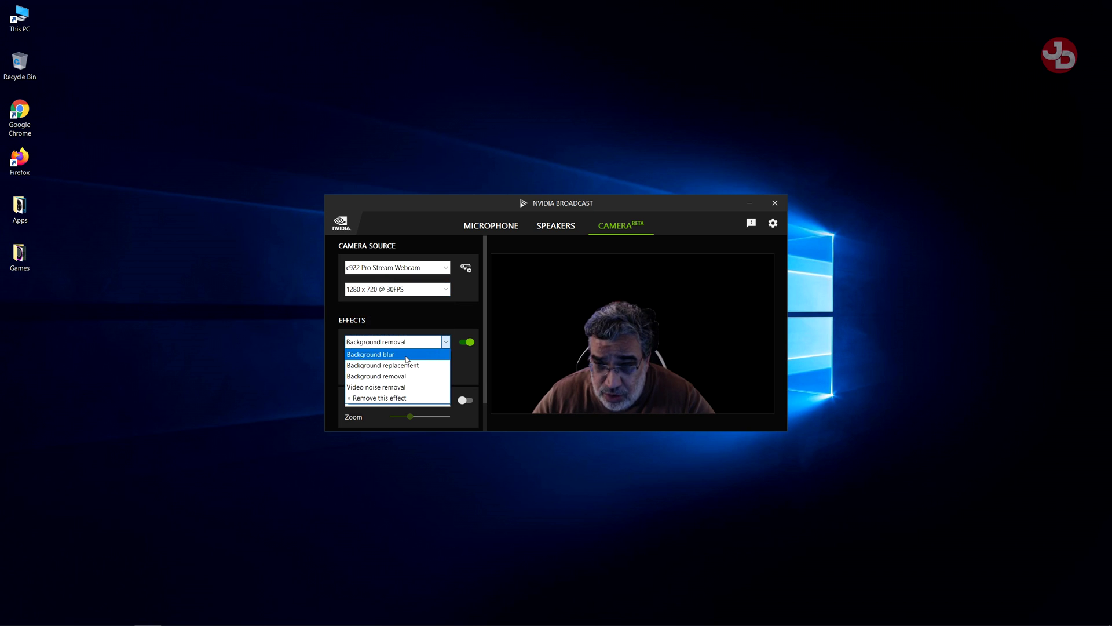
{"action": "left_click", "coordinate": [407, 355]}
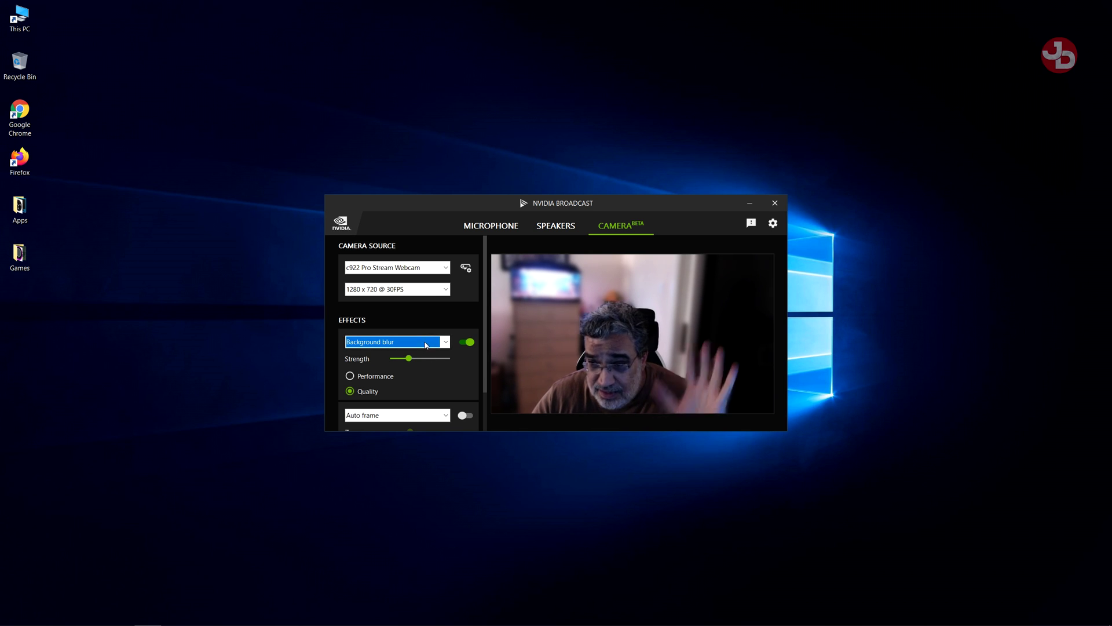
{"action": "left_click", "coordinate": [408, 358]}
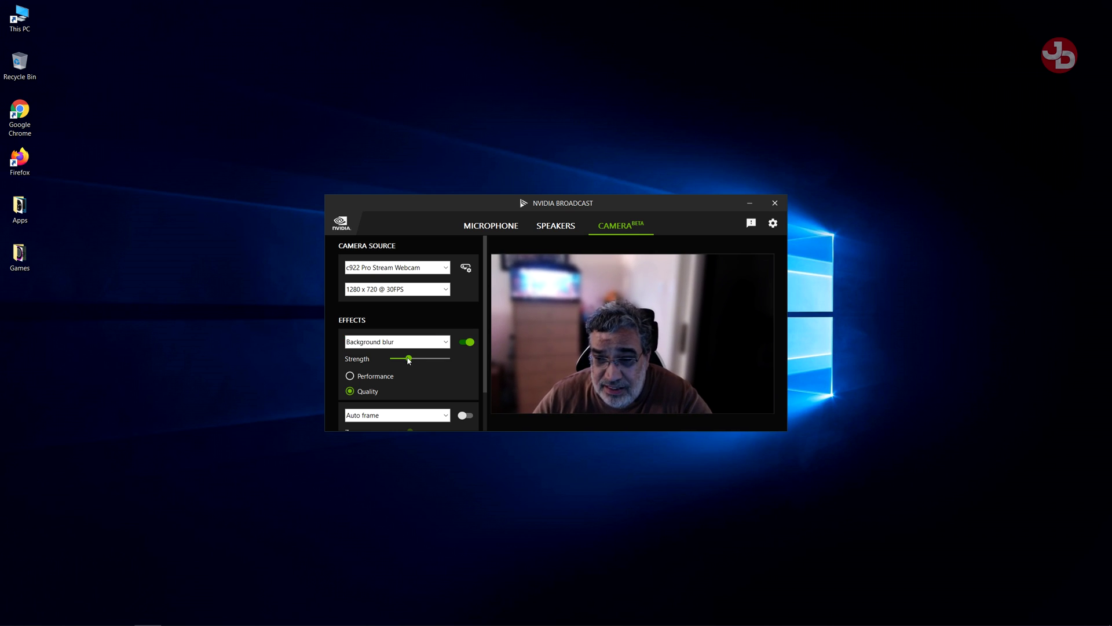
{"action": "mouse_move", "coordinate": [408, 359]}
{"action": "left_mouse_down"}
{"action": "mouse_move", "coordinate": [449, 359]}
{"action": "mouse_move", "coordinate": [391, 359]}
{"action": "left_mouse_up"}
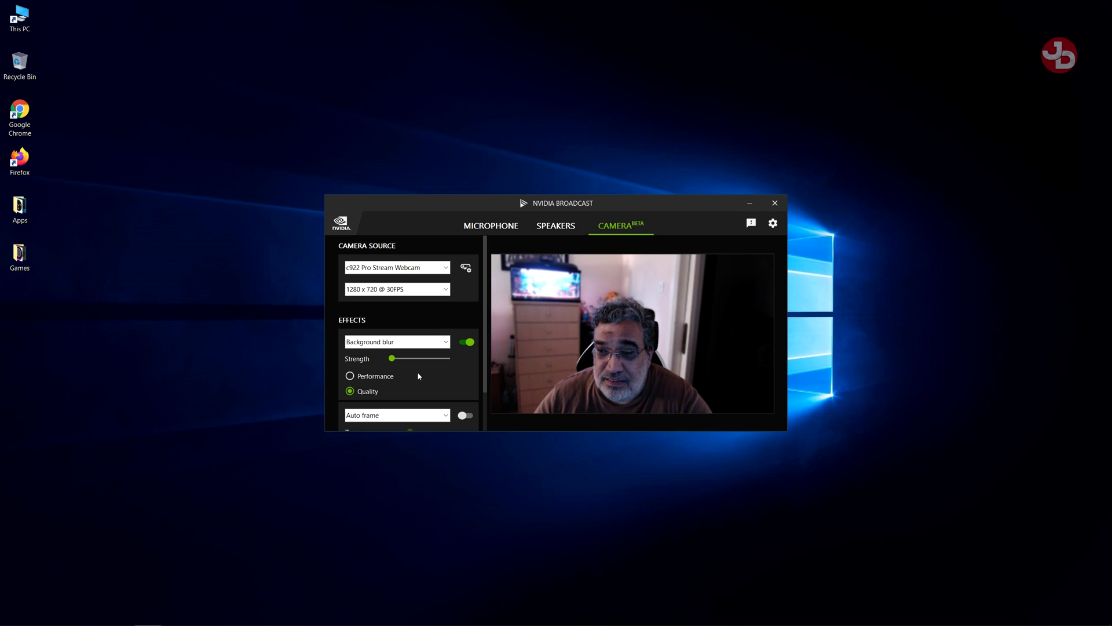
{"action": "left_click_drag", "start_coordinate": [393, 359], "coordinate": [432, 359]}
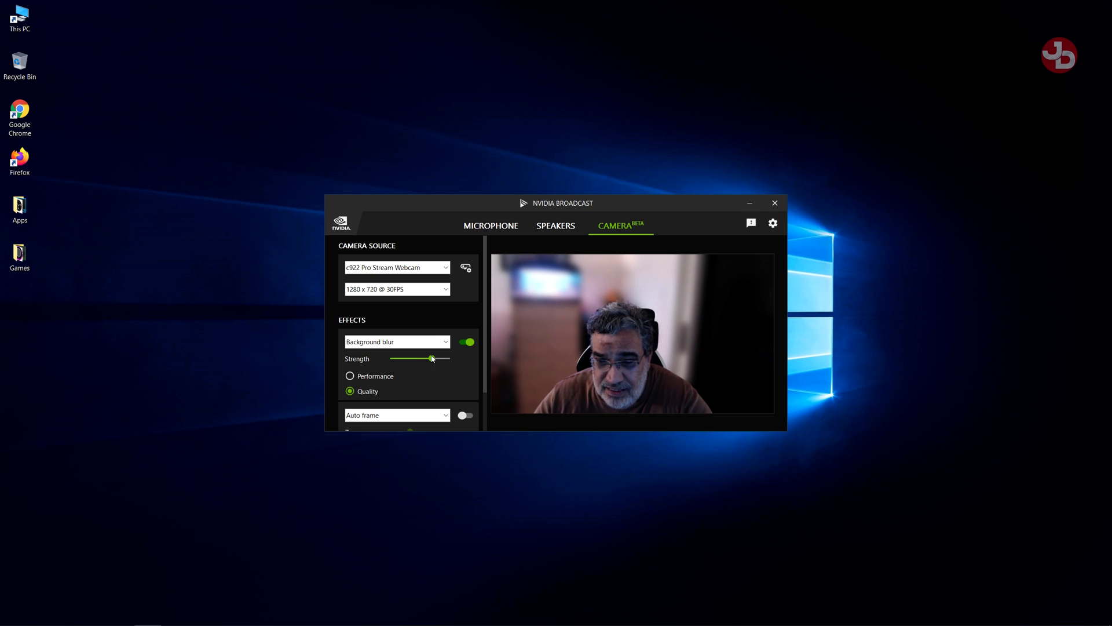
Try the Background replacement camera effect and open the file browser for its background image, leaving without choosing a file
{"action": "left_click", "coordinate": [418, 342]}
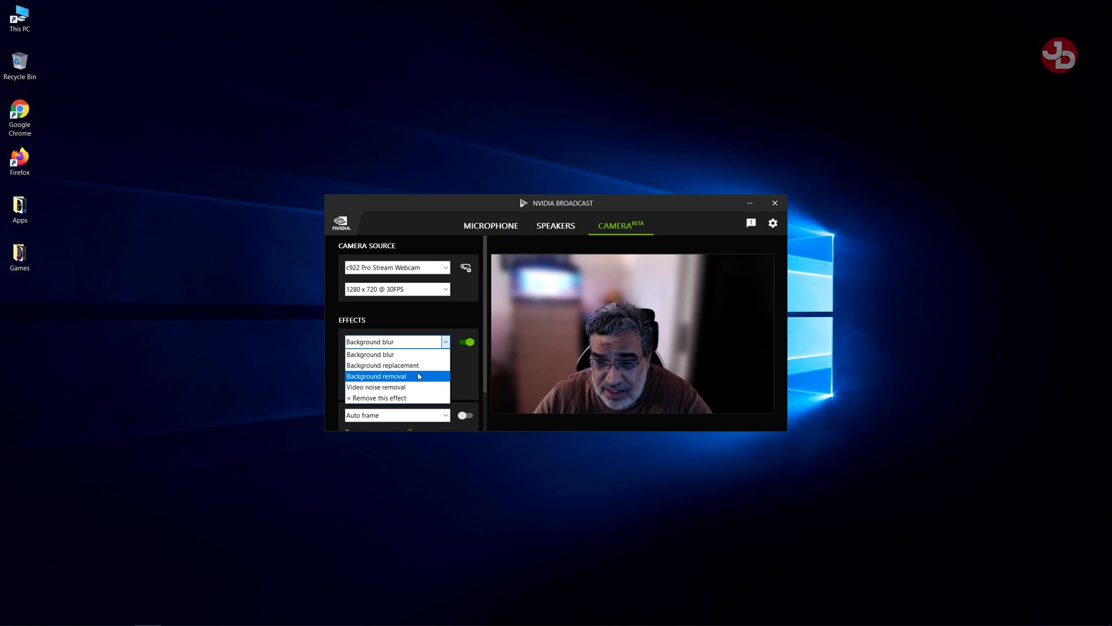
{"action": "left_click", "coordinate": [415, 366]}
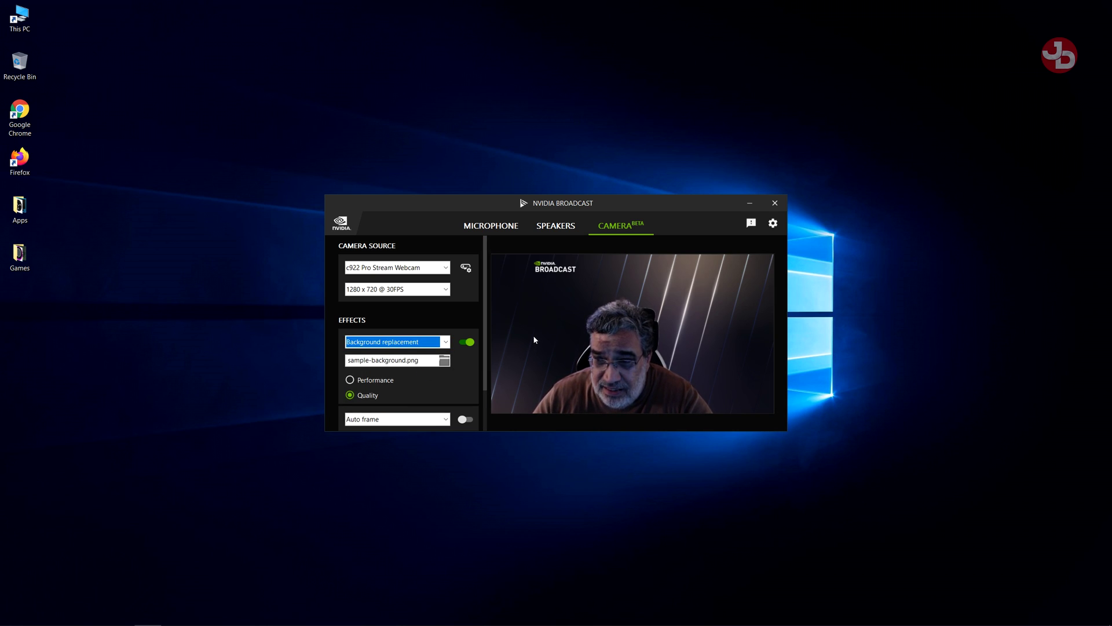
{"action": "left_click", "coordinate": [443, 361]}
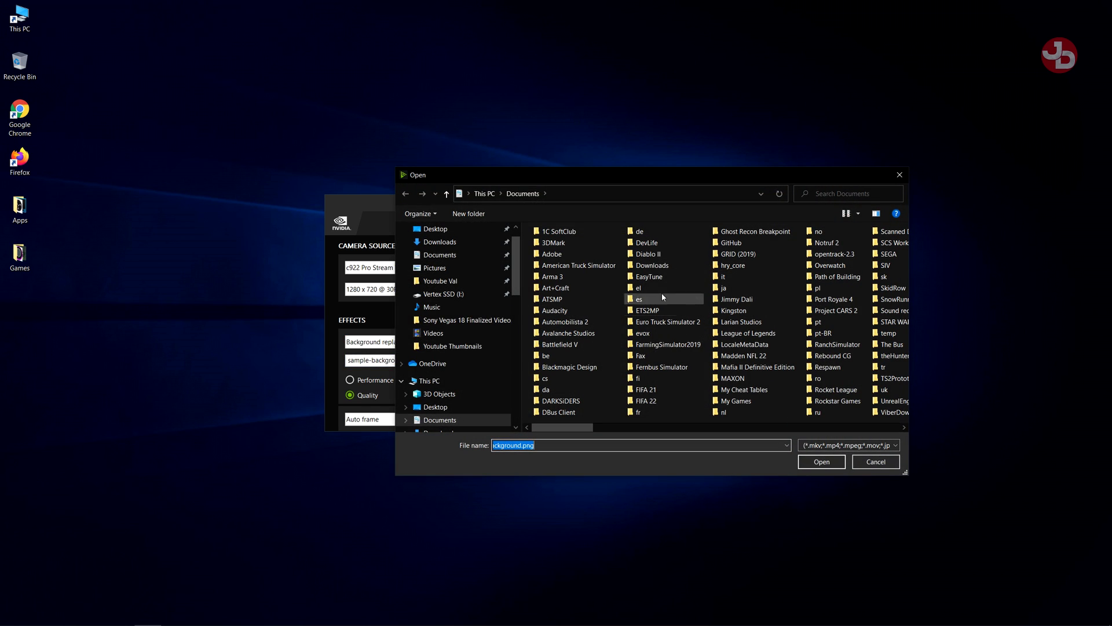
{"action": "key", "text": "Escape"}
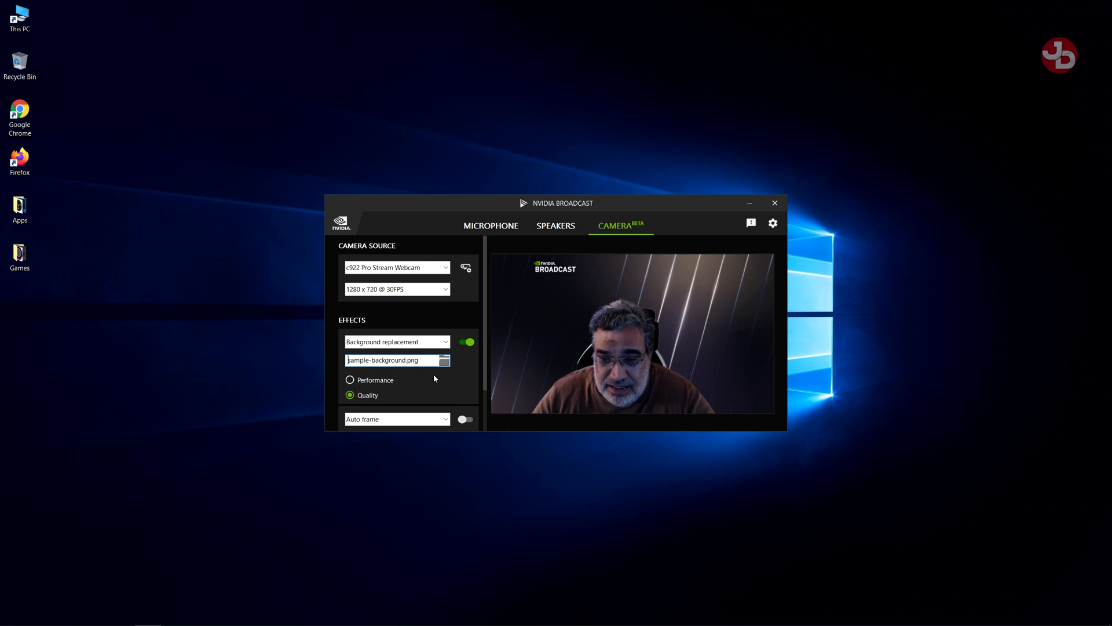
Set the camera effect to Background removal and enable Auto frame with its zoom lowered to near the minimum
{"action": "scroll", "coordinate": [398, 342], "scroll_direction": "up", "scroll_amount": 1}
{"action": "scroll", "coordinate": [470, 388], "scroll_direction": "down", "scroll_amount": 1}
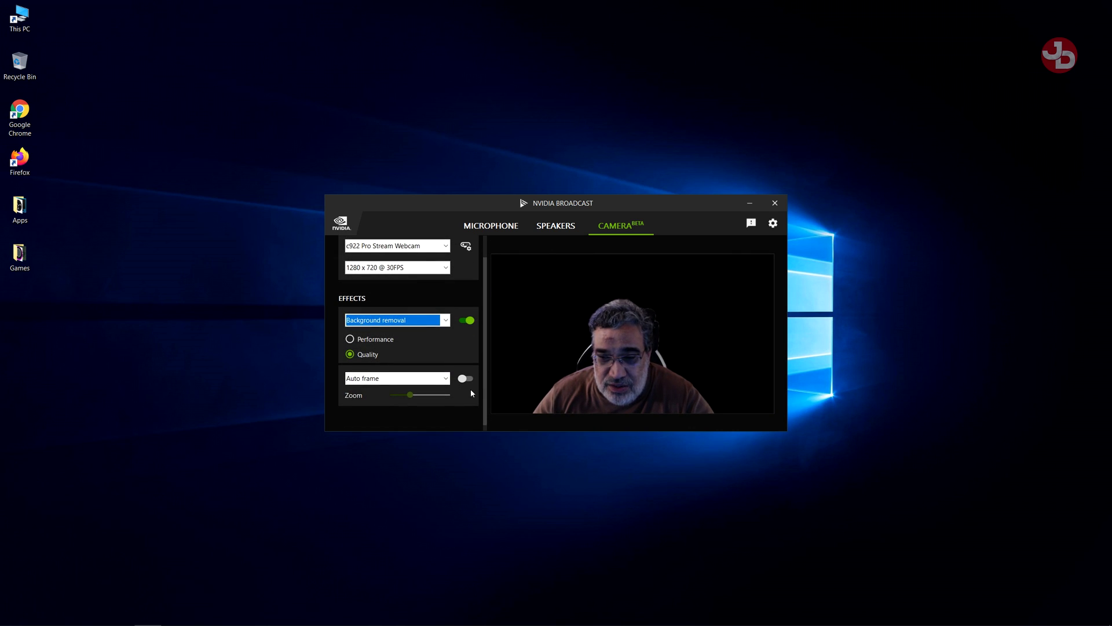
{"action": "left_click", "coordinate": [467, 379]}
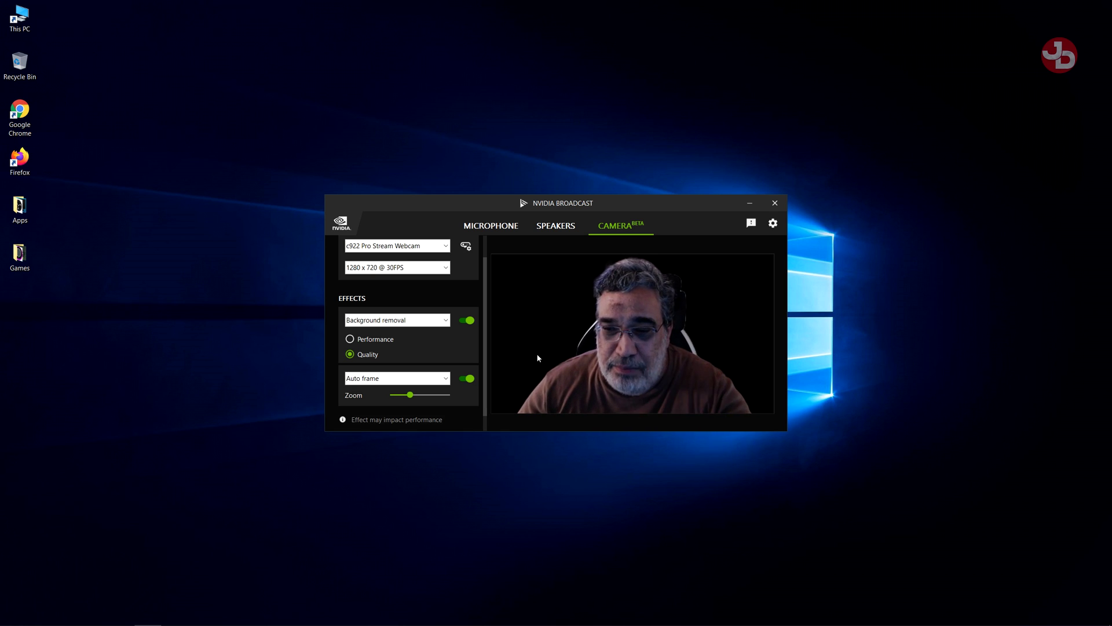
{"action": "left_click_drag", "start_coordinate": [412, 399], "coordinate": [400, 399]}
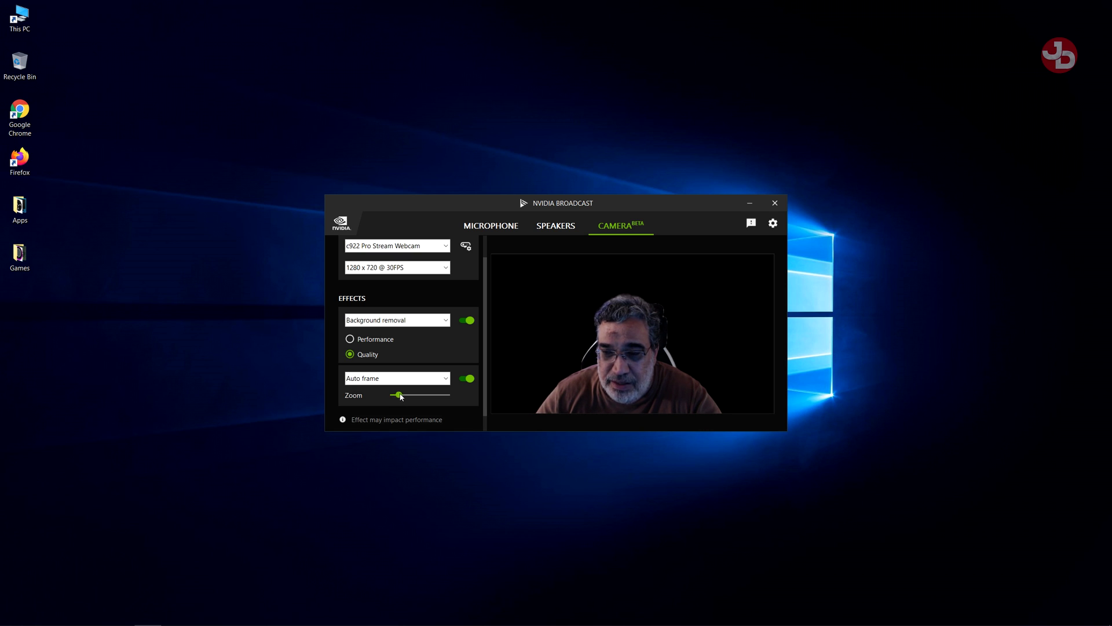
{"action": "scroll", "coordinate": [430, 396], "scroll_direction": "up", "scroll_amount": 1}
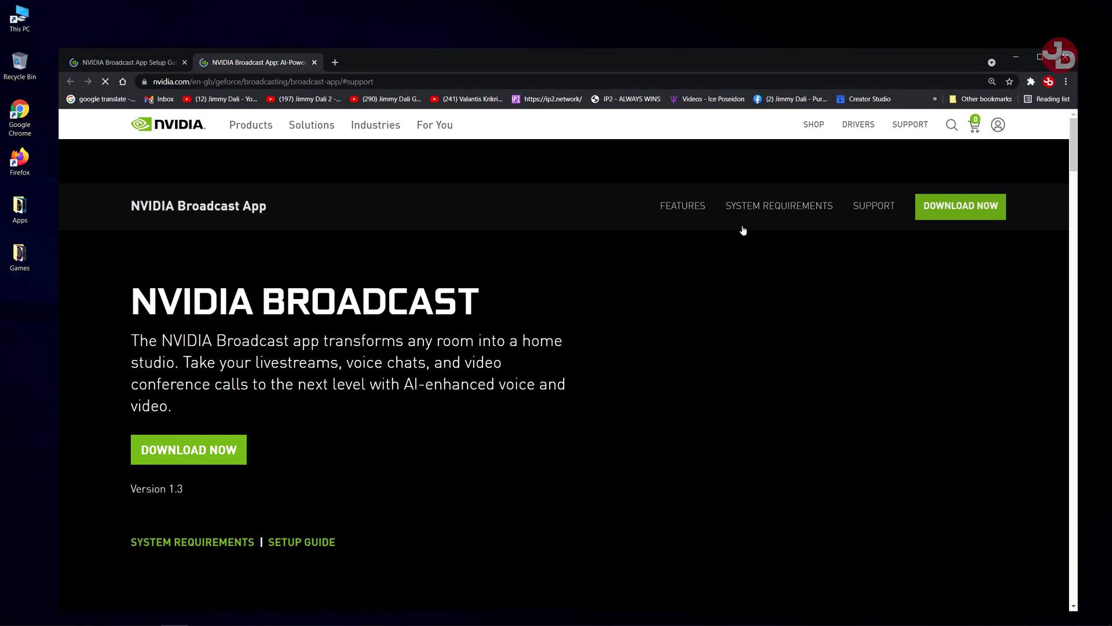
Switch to the NVIDIA Broadcast web page in the browser and examine its support resources and compatible RTX graphics cards
{"action": "scroll", "coordinate": [724, 226], "scroll_direction": "down", "scroll_amount": 5}
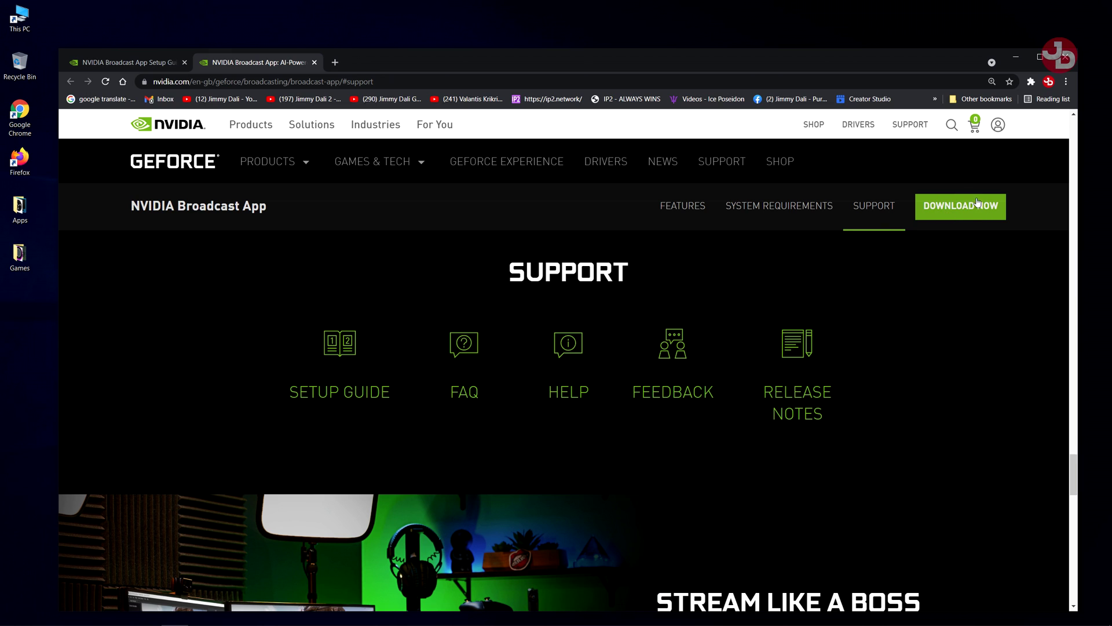
{"action": "scroll", "coordinate": [954, 215], "scroll_direction": "down", "scroll_amount": 5}
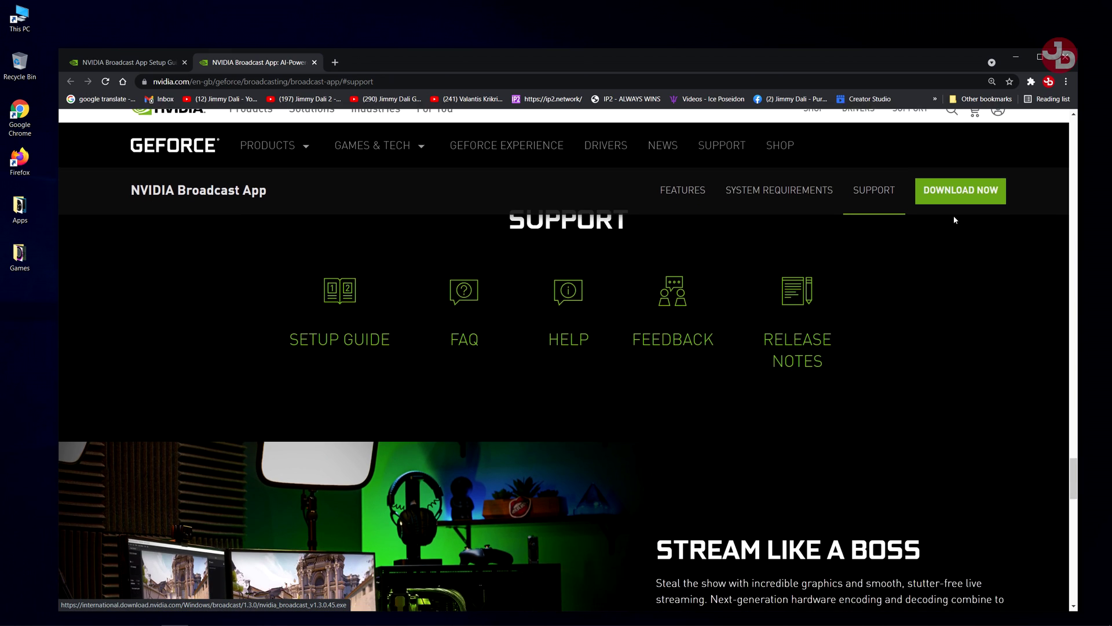
{"action": "scroll", "coordinate": [895, 291], "scroll_direction": "down", "scroll_amount": 4}
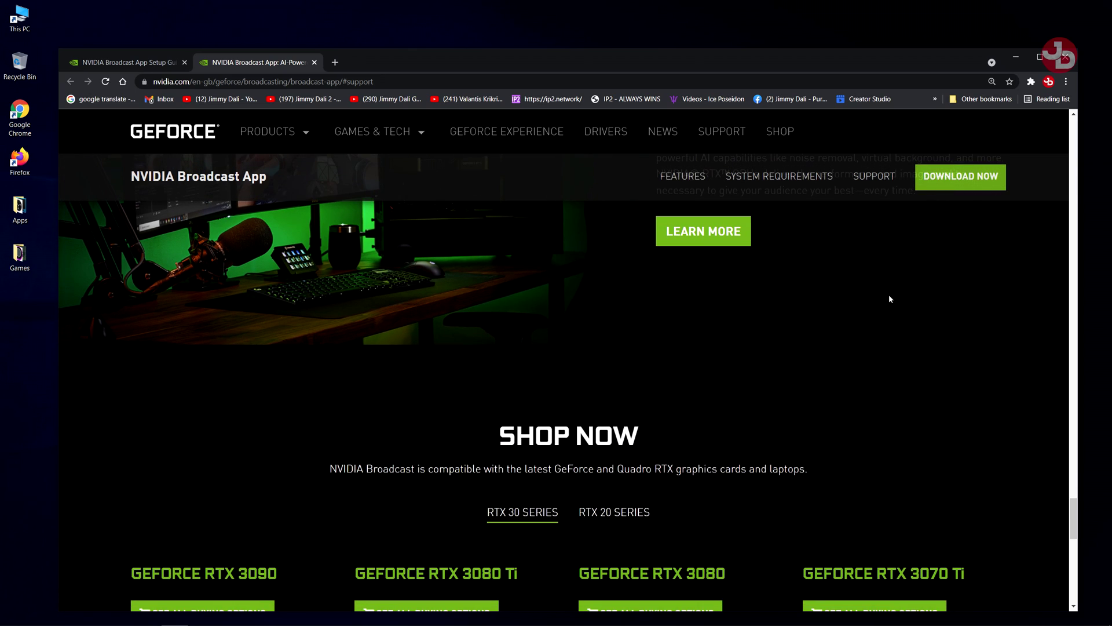
{"action": "scroll", "coordinate": [890, 289], "scroll_direction": "up", "scroll_amount": 8}
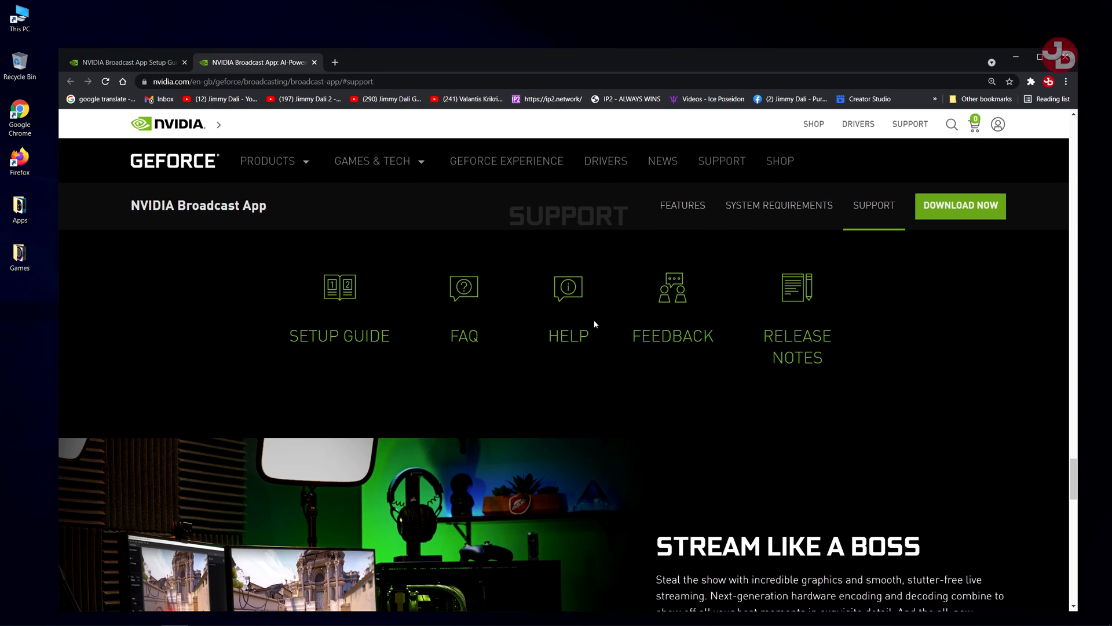
{"action": "scroll", "coordinate": [593, 320], "scroll_direction": "down", "scroll_amount": 1}
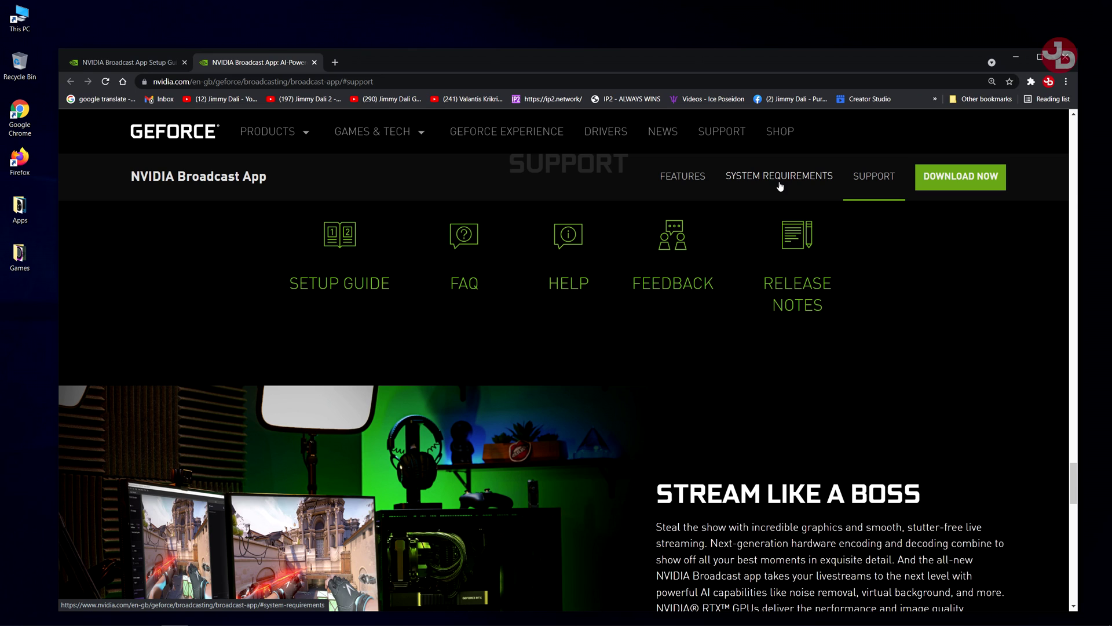
{"action": "scroll", "coordinate": [779, 185], "scroll_direction": "down", "scroll_amount": 10}
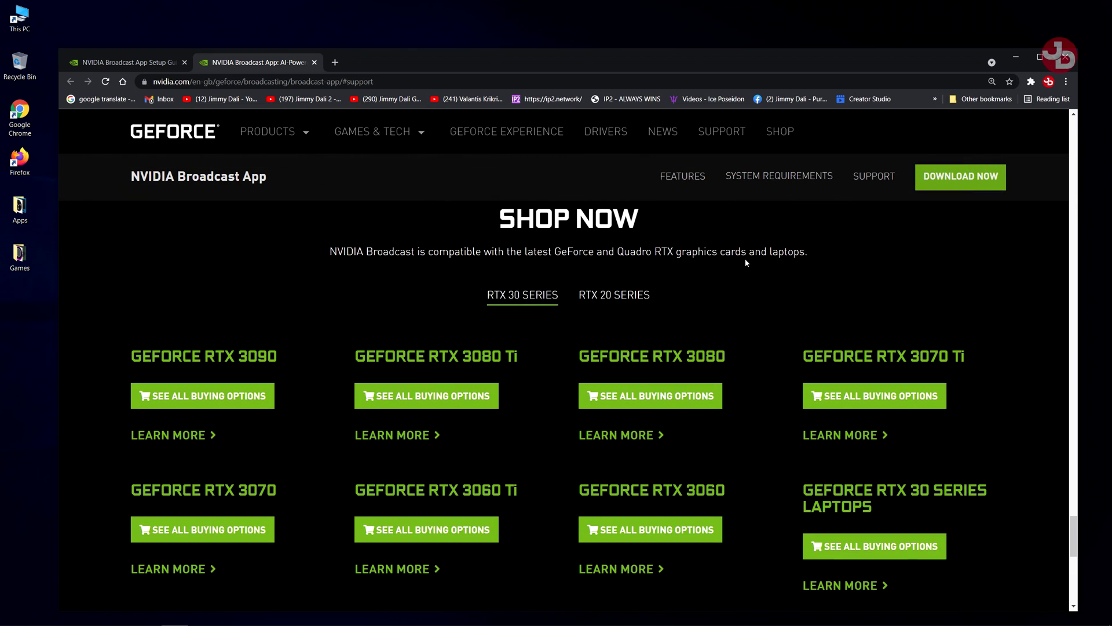
{"action": "scroll", "coordinate": [701, 282], "scroll_direction": "down", "scroll_amount": 1}
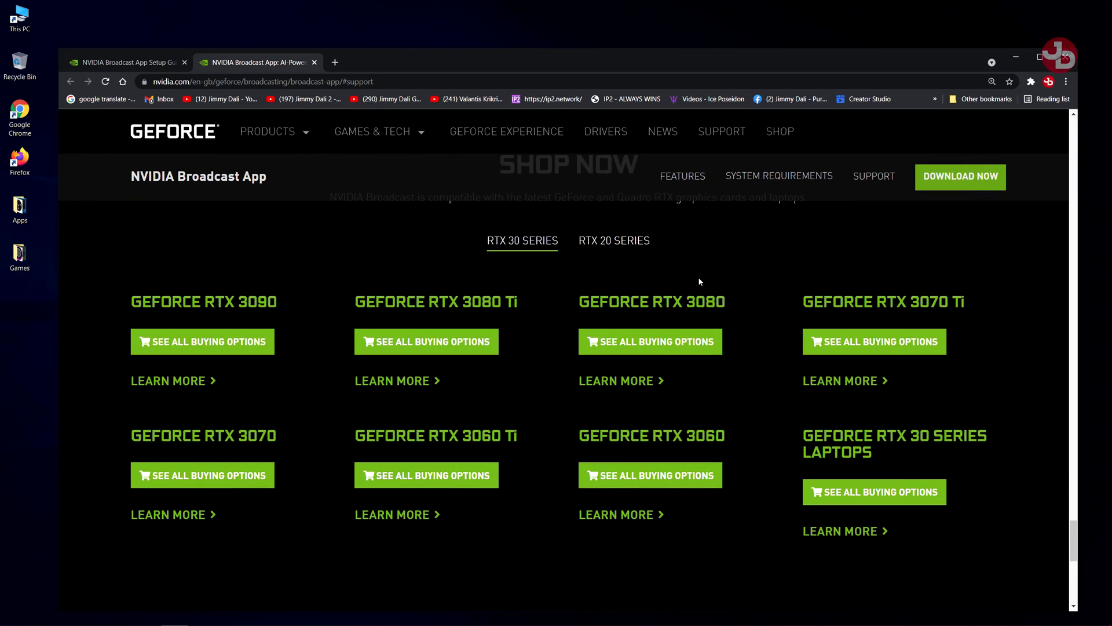
{"action": "left_click", "coordinate": [620, 248]}
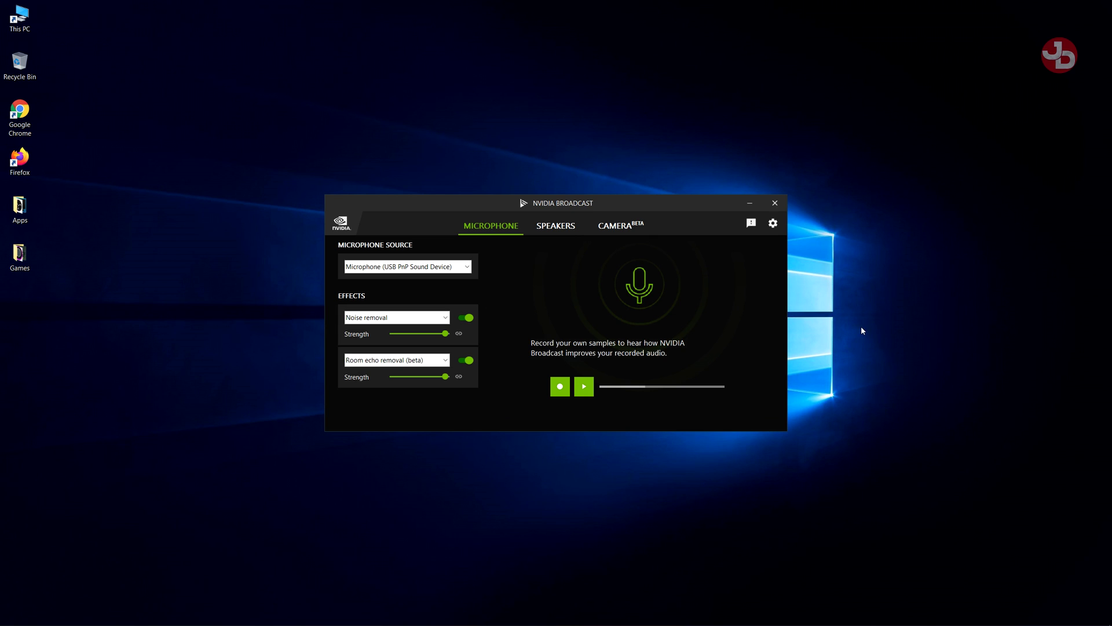
Open the NVIDIA Broadcast settings and follow the AI Effects improvement link to examine the Virtual Background feedback form
{"action": "left_click", "coordinate": [773, 224]}
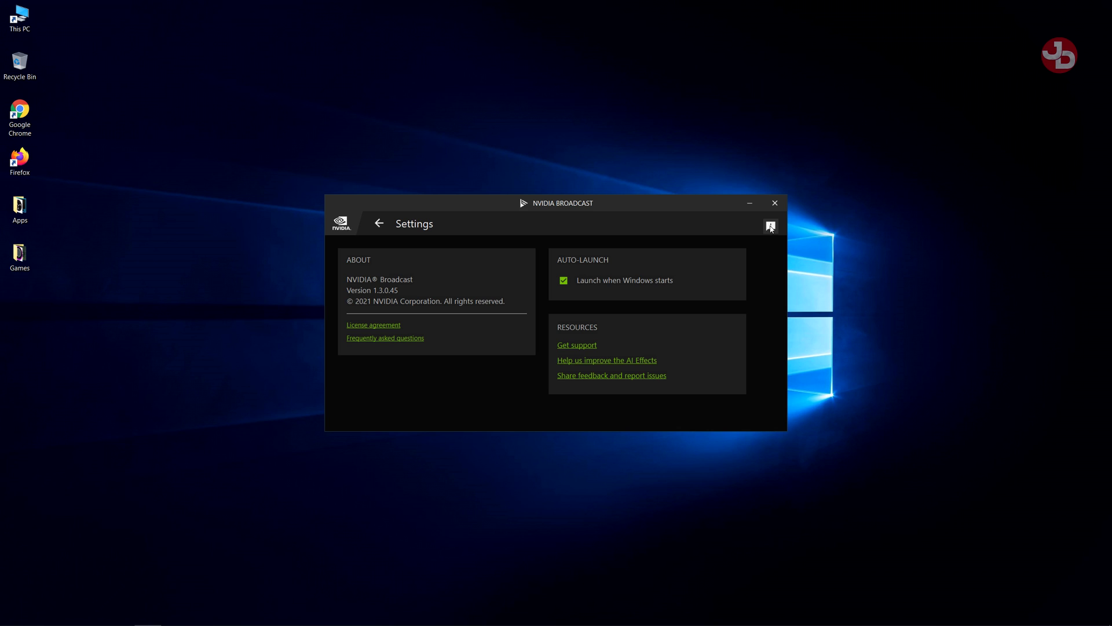
{"action": "left_click", "coordinate": [610, 360]}
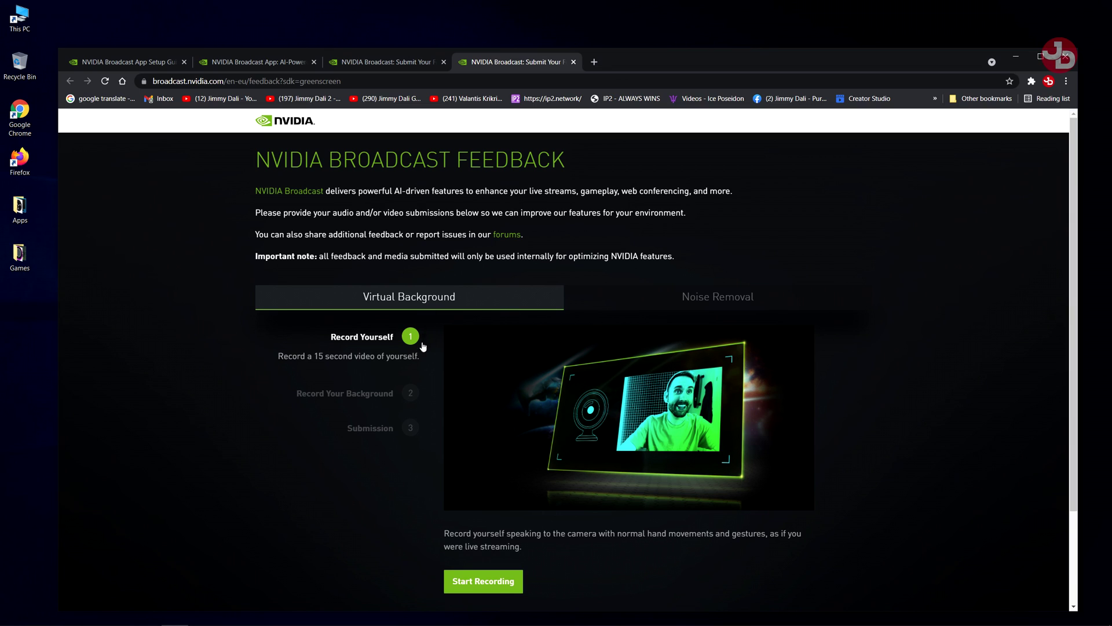
{"action": "scroll", "coordinate": [495, 560], "scroll_direction": "down", "scroll_amount": 1}
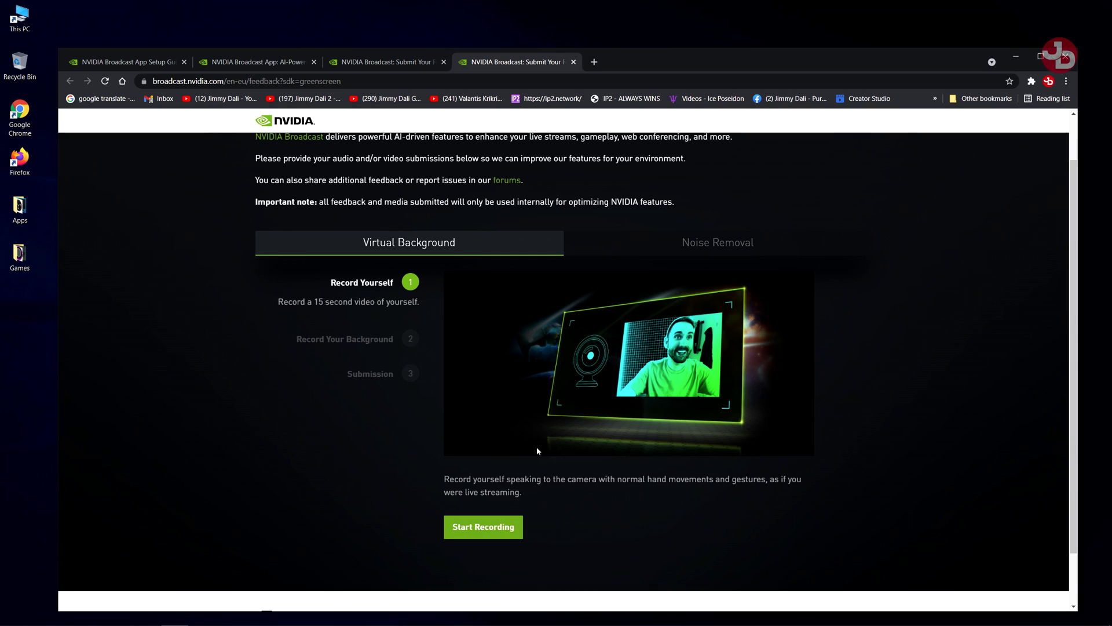
Switch the feedback form to Noise Removal and examine its recording instructions and submission stages
{"action": "left_click", "coordinate": [647, 247]}
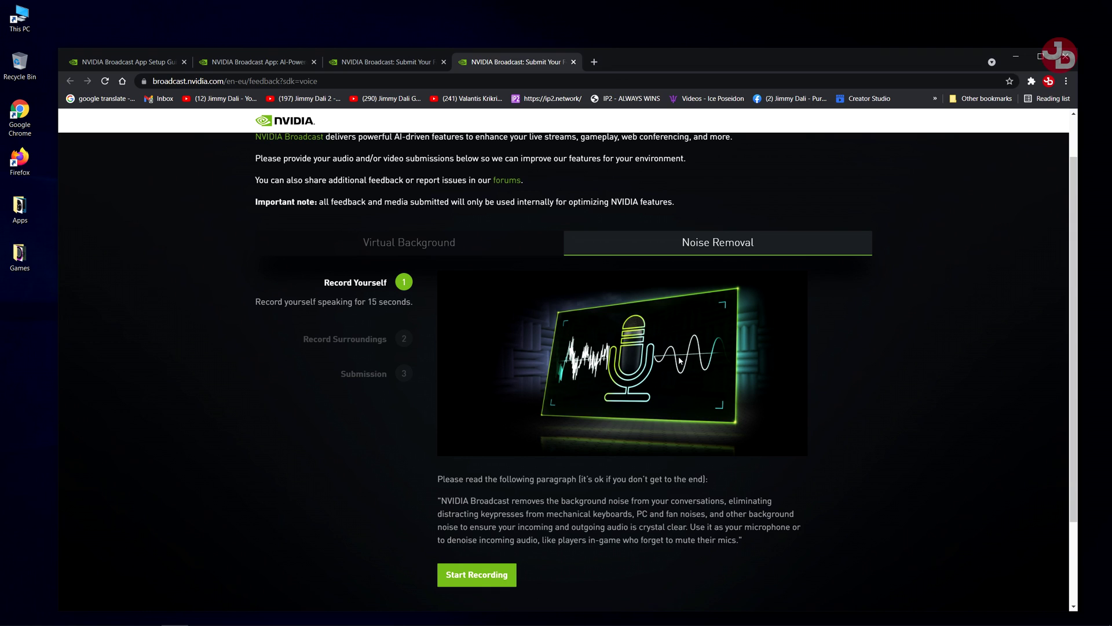
{"action": "scroll", "coordinate": [737, 359], "scroll_direction": "down", "scroll_amount": 2}
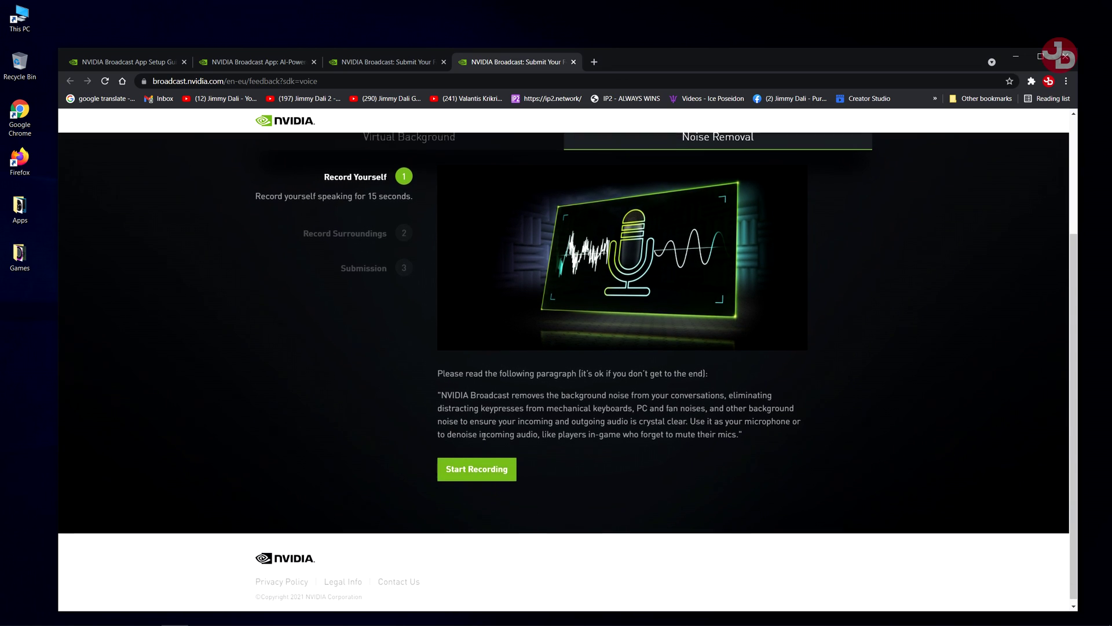
{"action": "scroll", "coordinate": [484, 427], "scroll_direction": "up", "scroll_amount": 4}
{"action": "scroll", "coordinate": [861, 405], "scroll_direction": "down", "scroll_amount": 3}
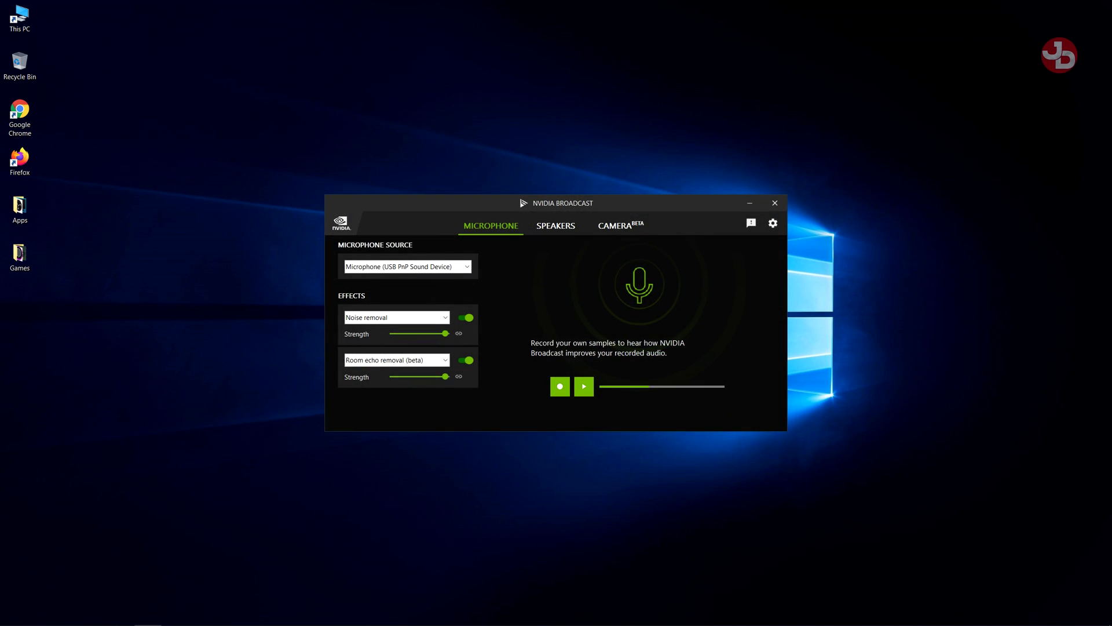
Switch to Discord and set the voice input device to Microphone (NVIDIA Broadcast), reviewing the remaining Voice & Video settings
{"action": "mouse_move", "coordinate": [902, 620]}
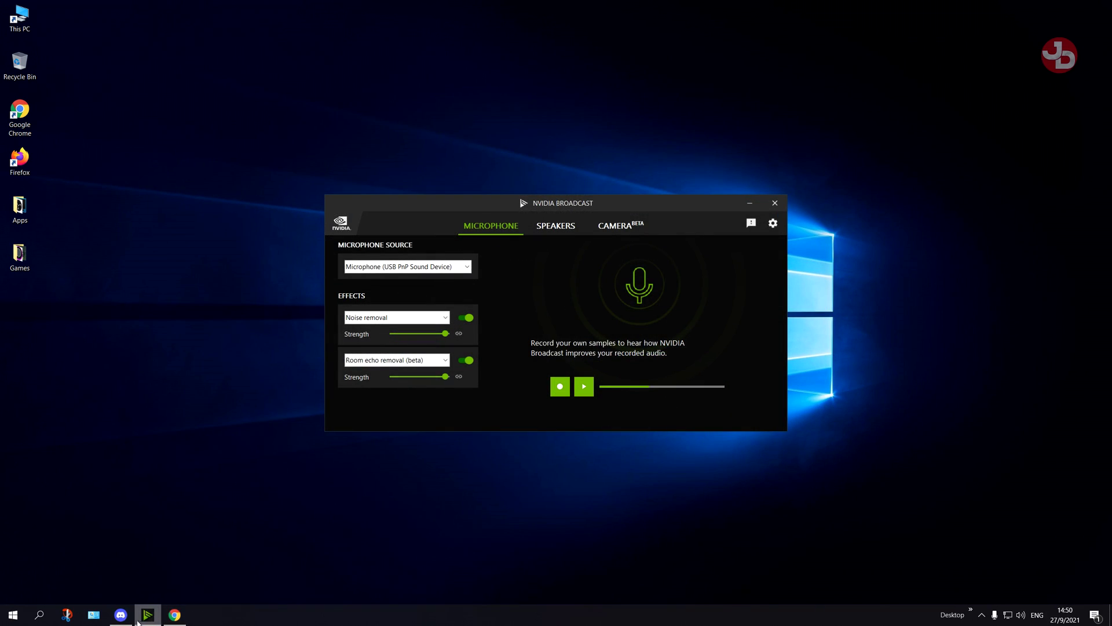
{"action": "left_click", "coordinate": [121, 614]}
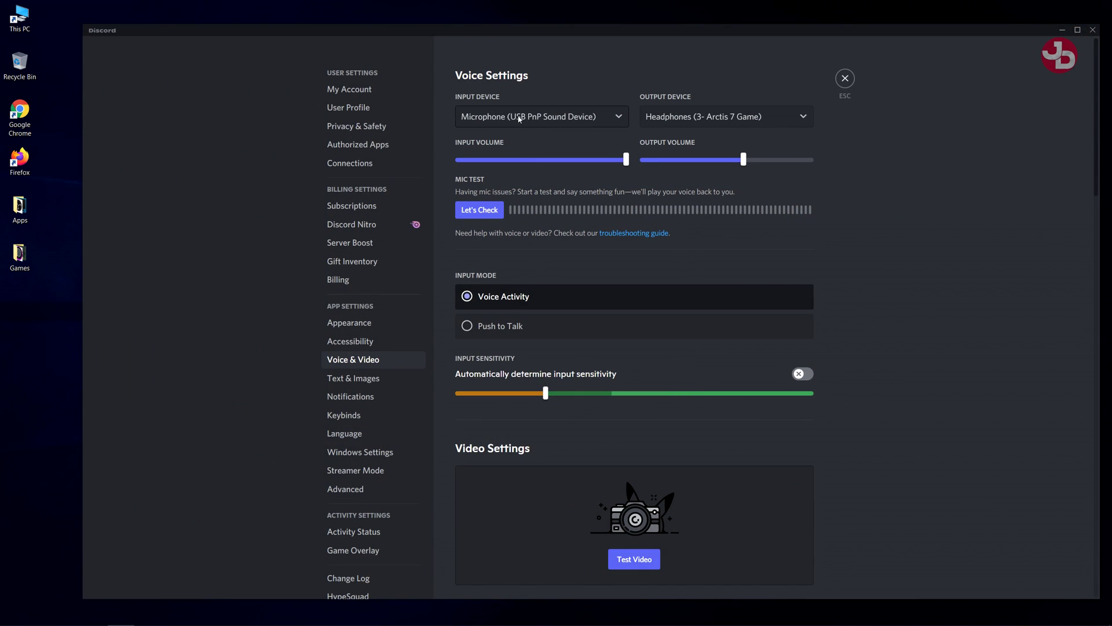
{"action": "left_click", "coordinate": [618, 116]}
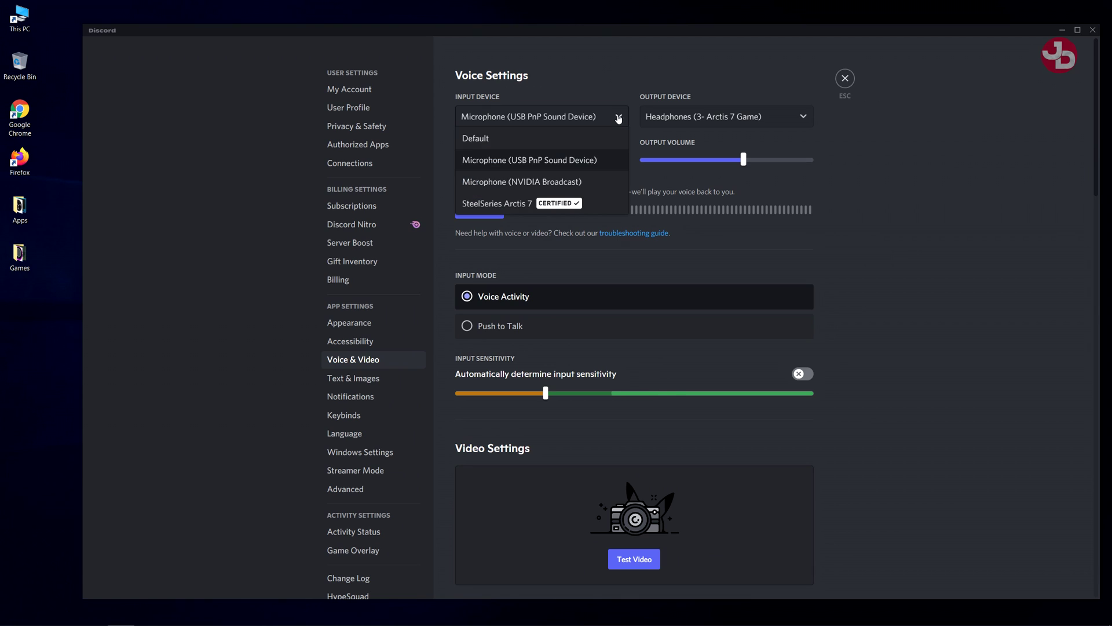
{"action": "left_click", "coordinate": [559, 181]}
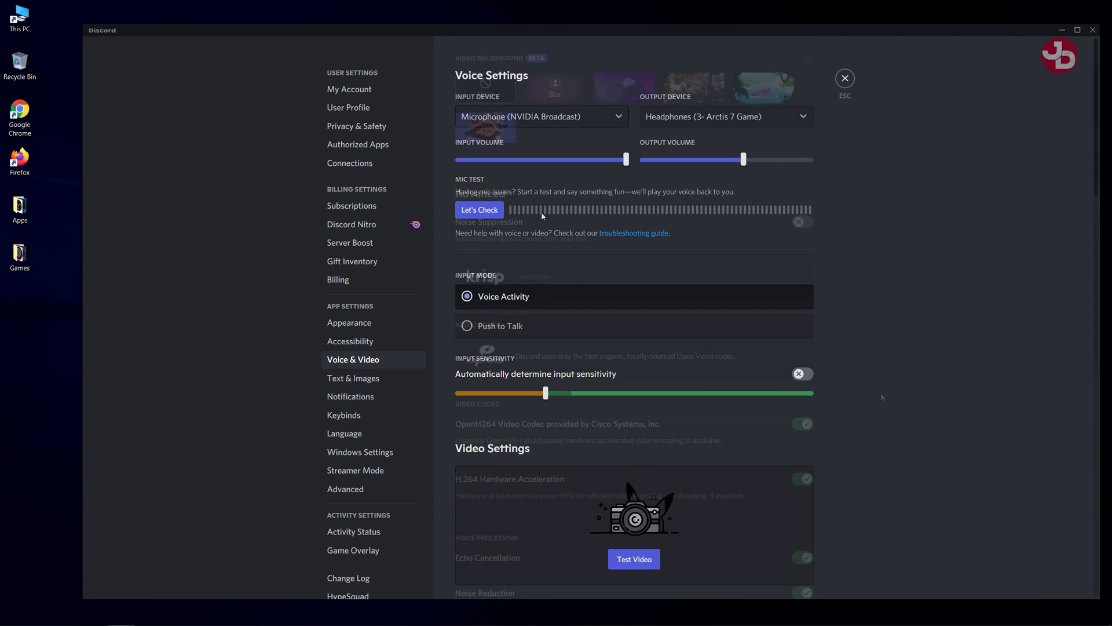
{"action": "scroll", "coordinate": [983, 138], "scroll_direction": "up", "scroll_amount": 10}
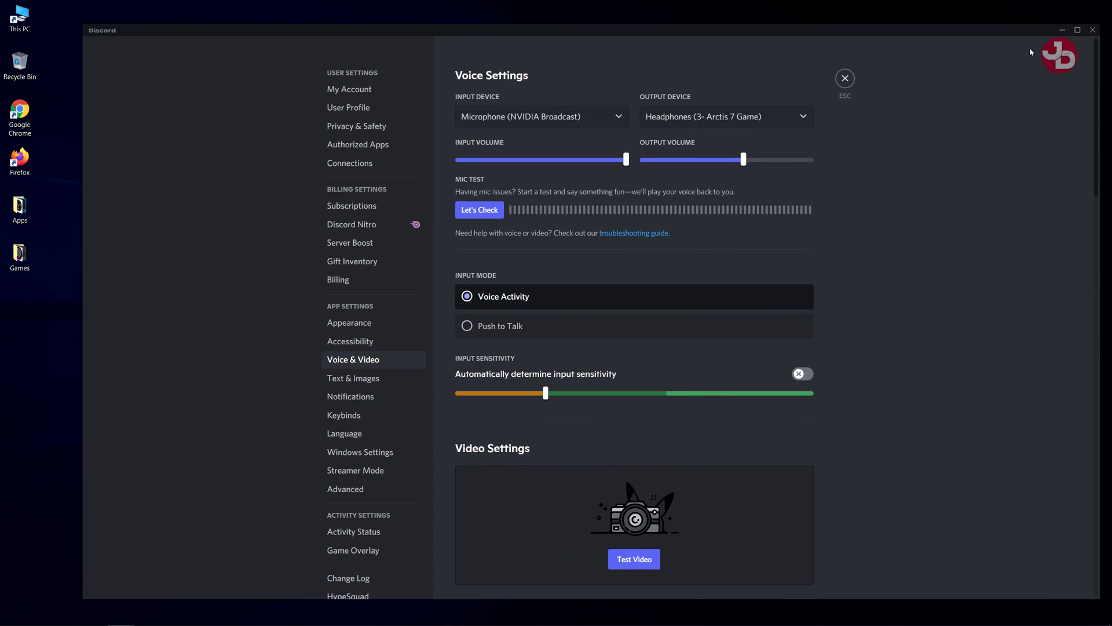
Open OBS, set the Mic/Aux device to Microphone (NVIDIA Broadcast) in its properties, confirm and close OBS
{"action": "mouse_move", "coordinate": [12, 613]}
{"action": "left_click", "coordinate": [11, 613]}
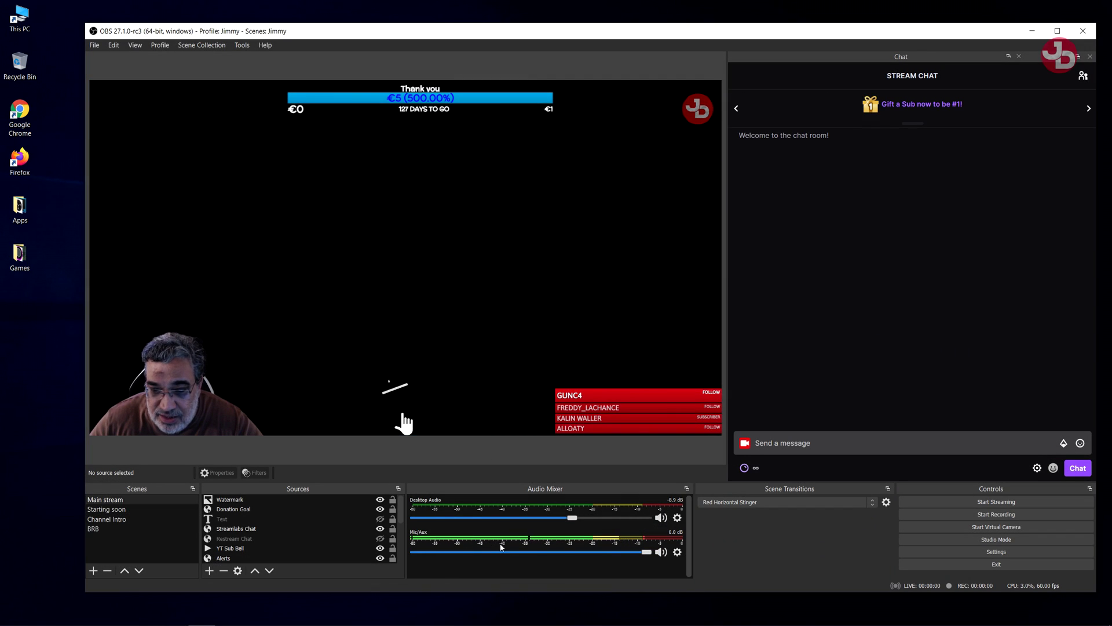
{"action": "left_click", "coordinate": [677, 551]}
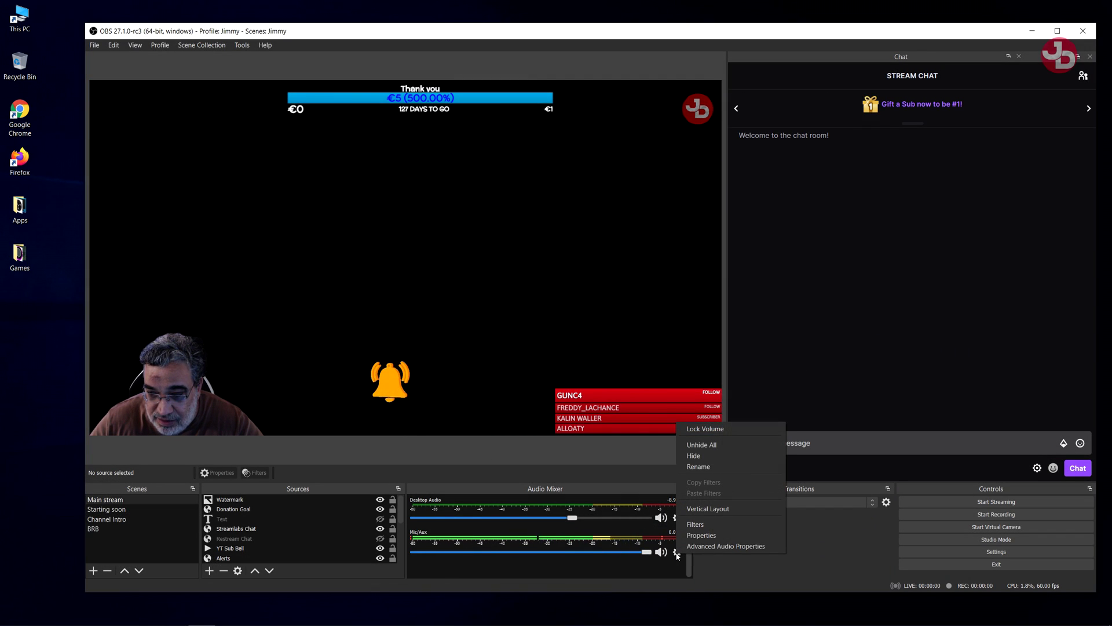
{"action": "left_click", "coordinate": [699, 534]}
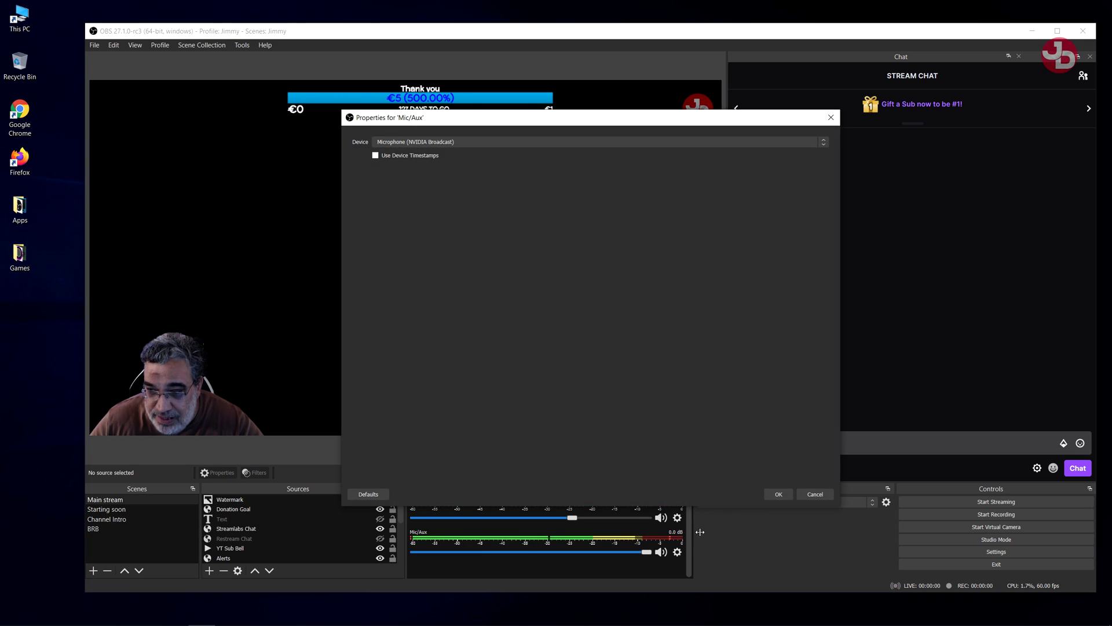
{"action": "left_click", "coordinate": [406, 143]}
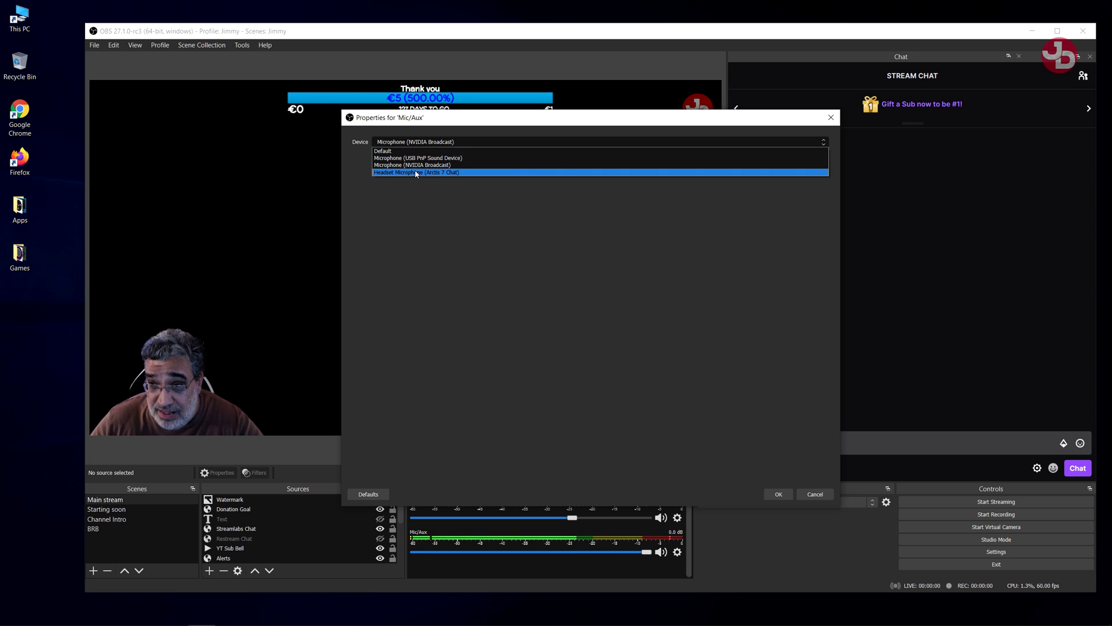
{"action": "left_click", "coordinate": [415, 166]}
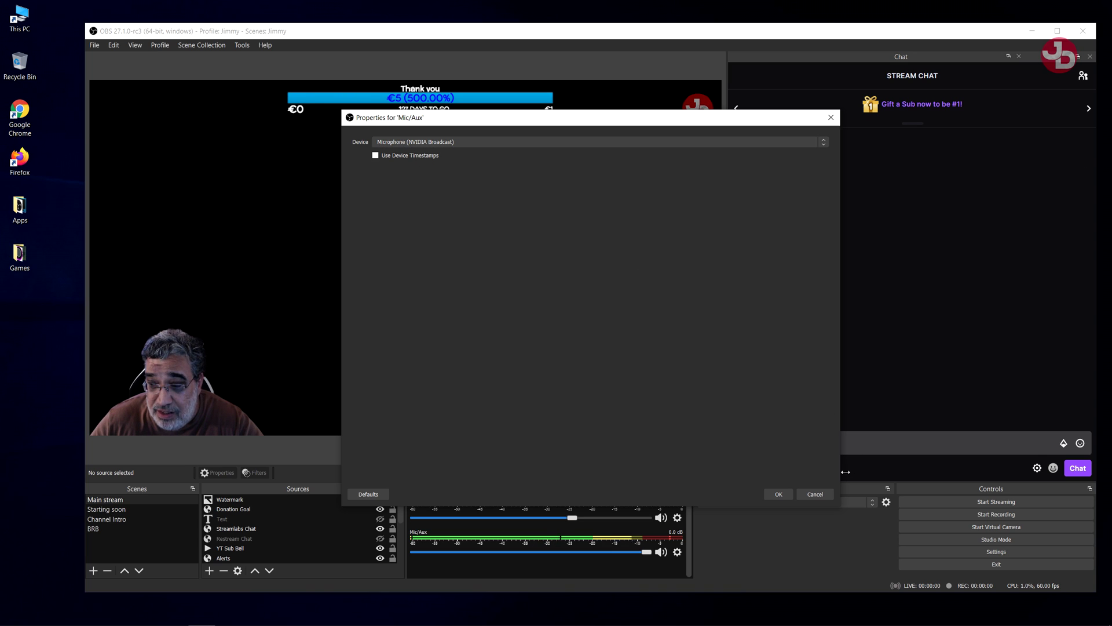
{"action": "left_click", "coordinate": [778, 494]}
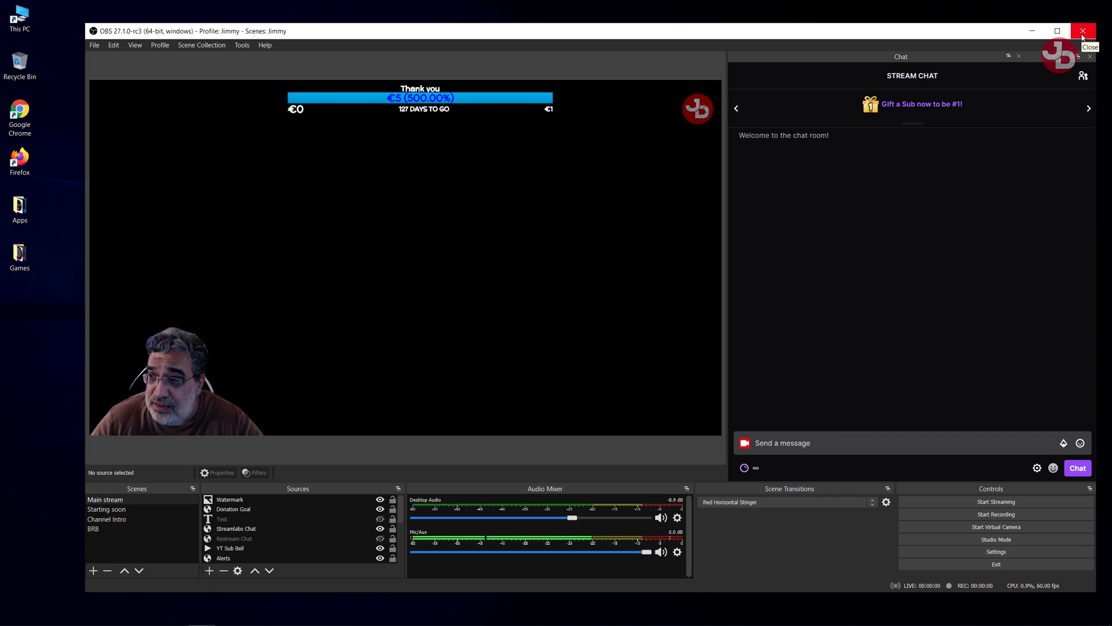
{"action": "left_click", "coordinate": [1081, 33]}
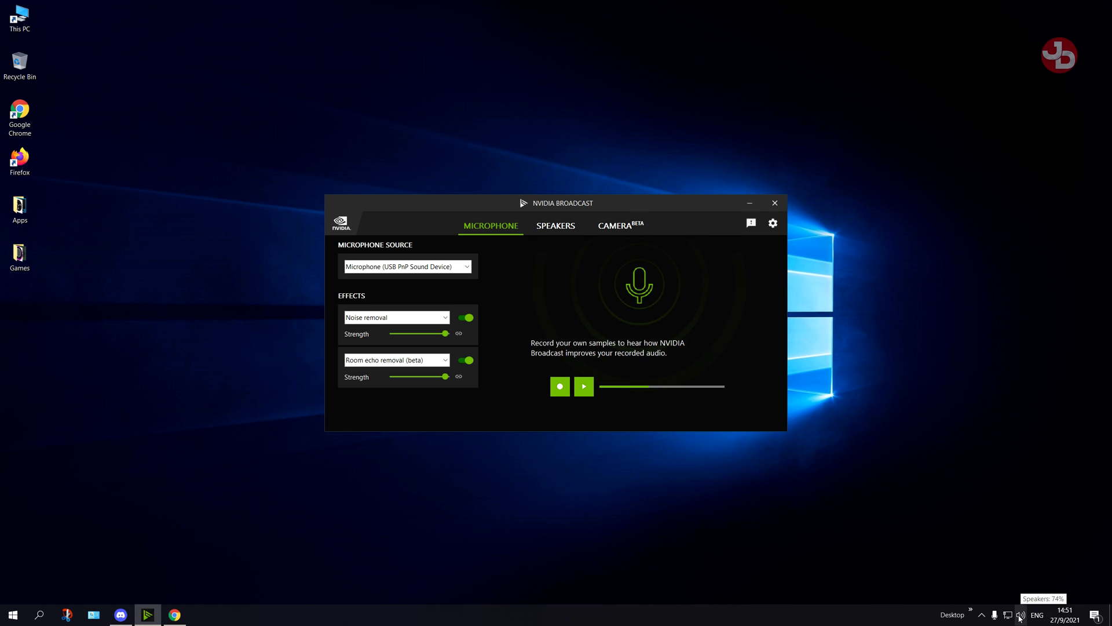
Disable the Arctis 7 Chat headset microphone in the Windows Sound recording devices, check the rest of the list and accept the dialog
{"action": "right_click", "coordinate": [1022, 618]}
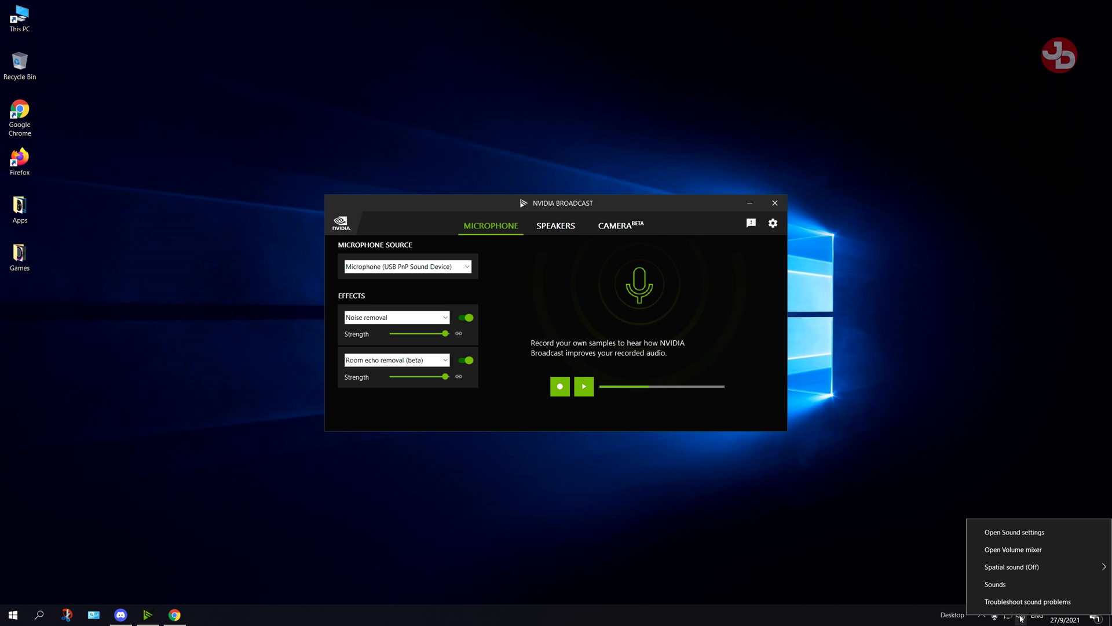
{"action": "left_click", "coordinate": [1000, 585]}
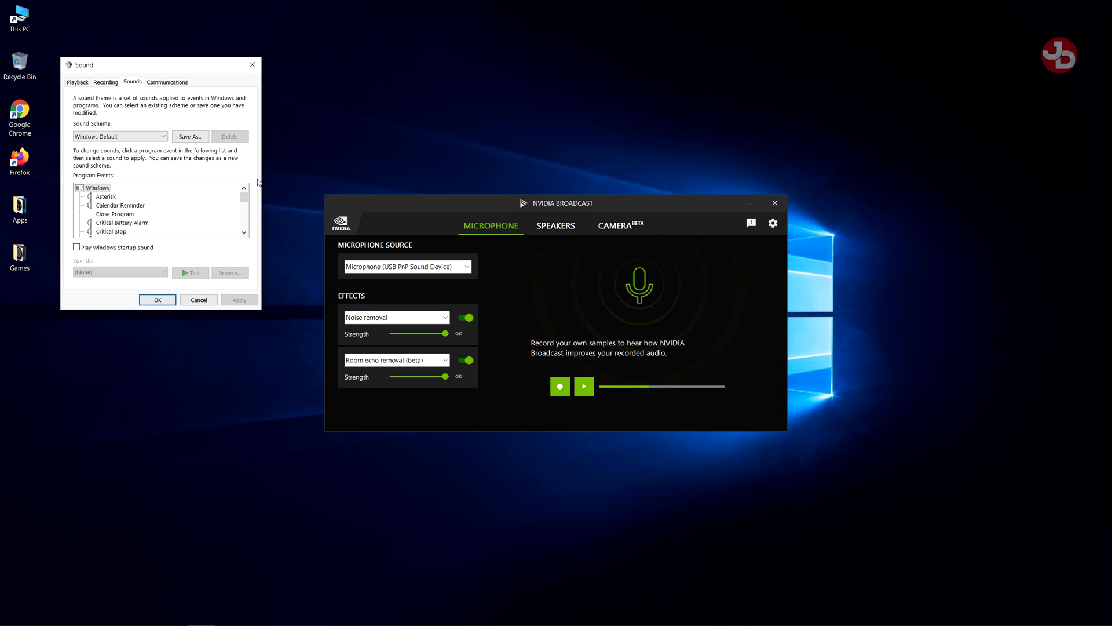
{"action": "left_click_drag", "start_coordinate": [176, 66], "coordinate": [225, 68]}
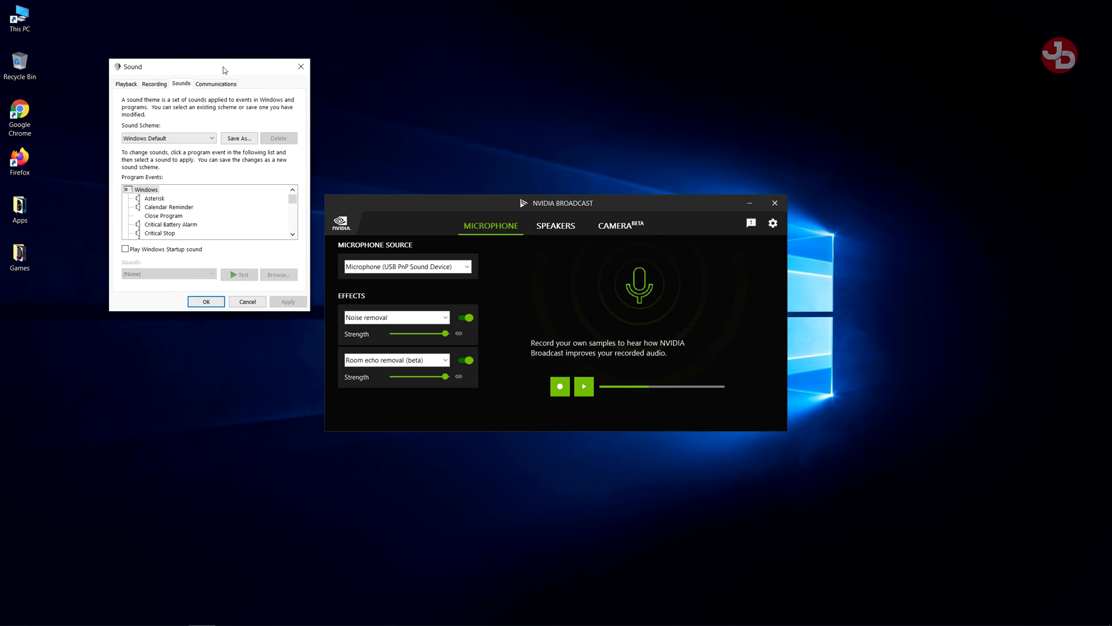
{"action": "left_click", "coordinate": [155, 87]}
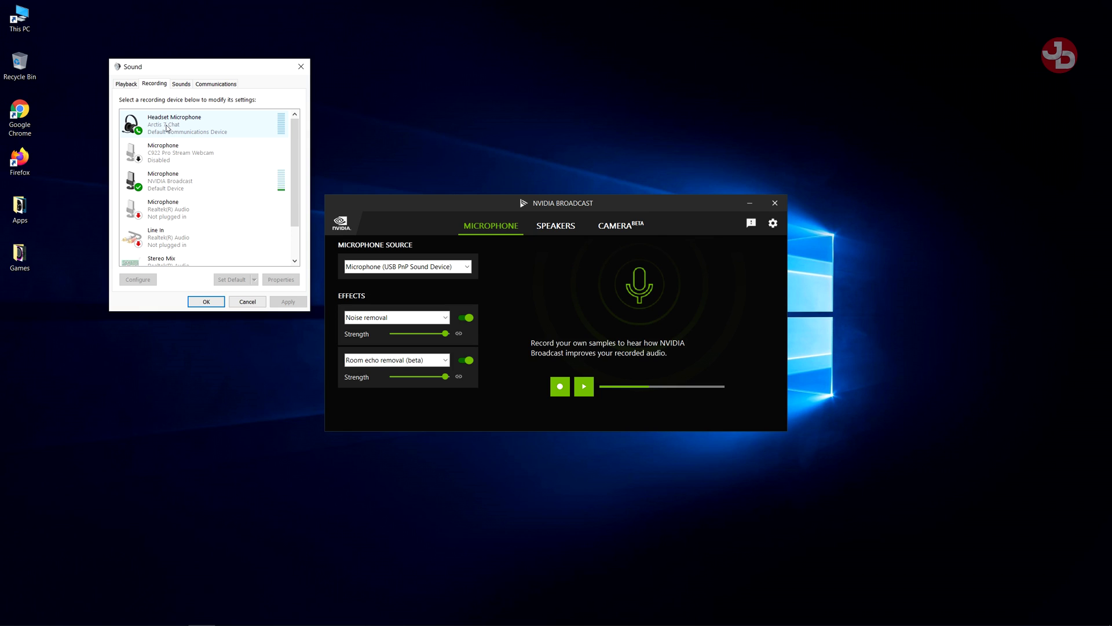
{"action": "right_click", "coordinate": [166, 128]}
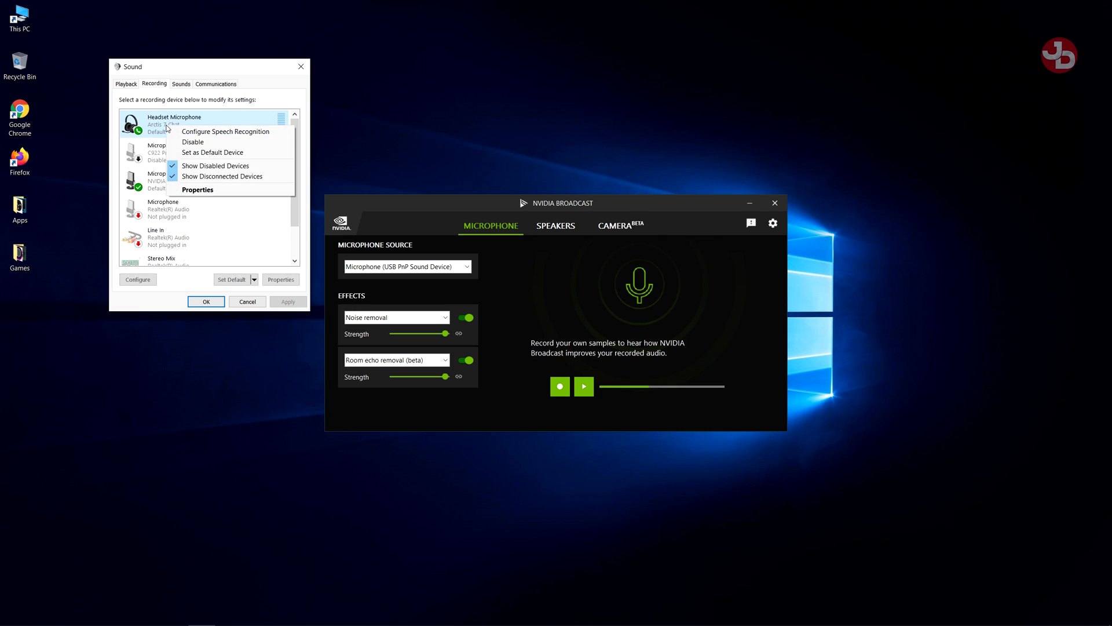
{"action": "left_click", "coordinate": [194, 143]}
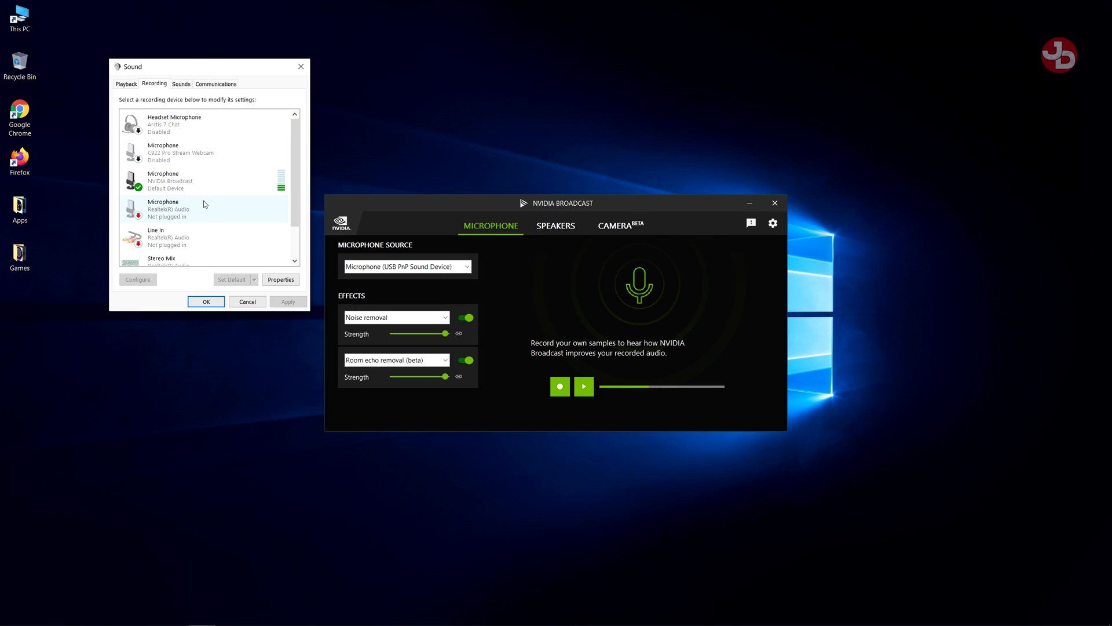
{"action": "scroll", "coordinate": [164, 184], "scroll_direction": "down", "scroll_amount": 1}
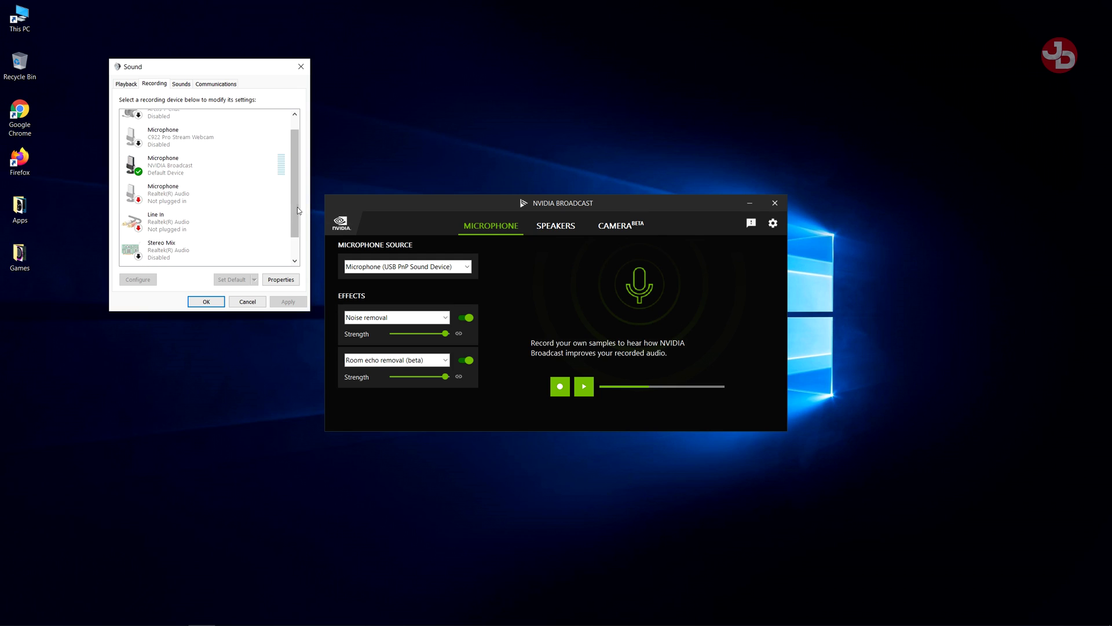
{"action": "left_click_drag", "start_coordinate": [298, 207], "coordinate": [297, 239]}
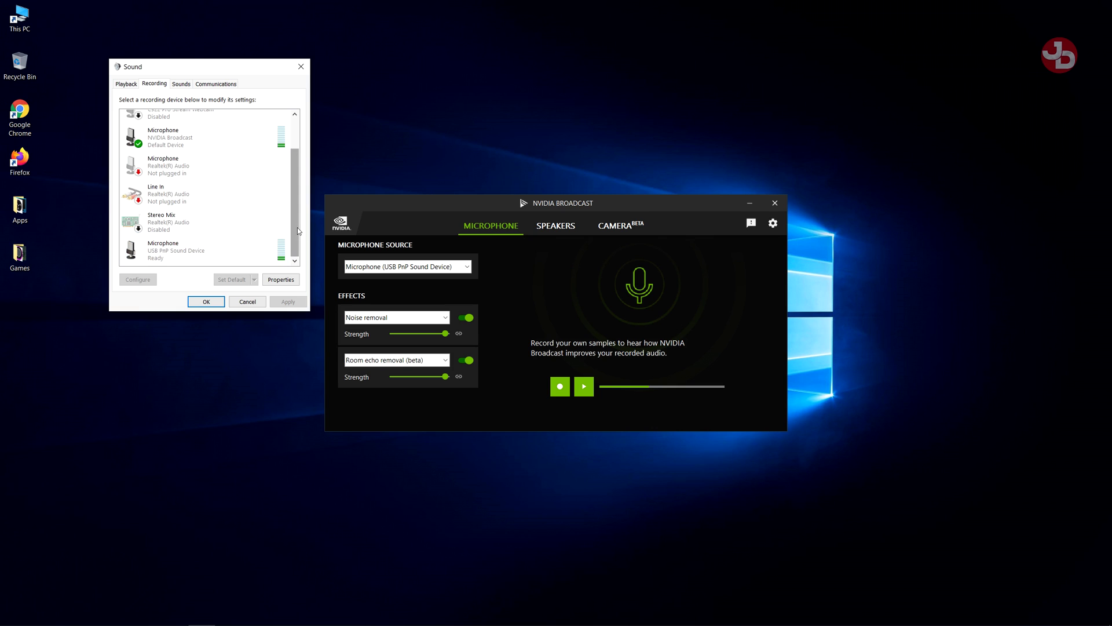
{"action": "scroll", "coordinate": [297, 227], "scroll_direction": "up", "scroll_amount": 1}
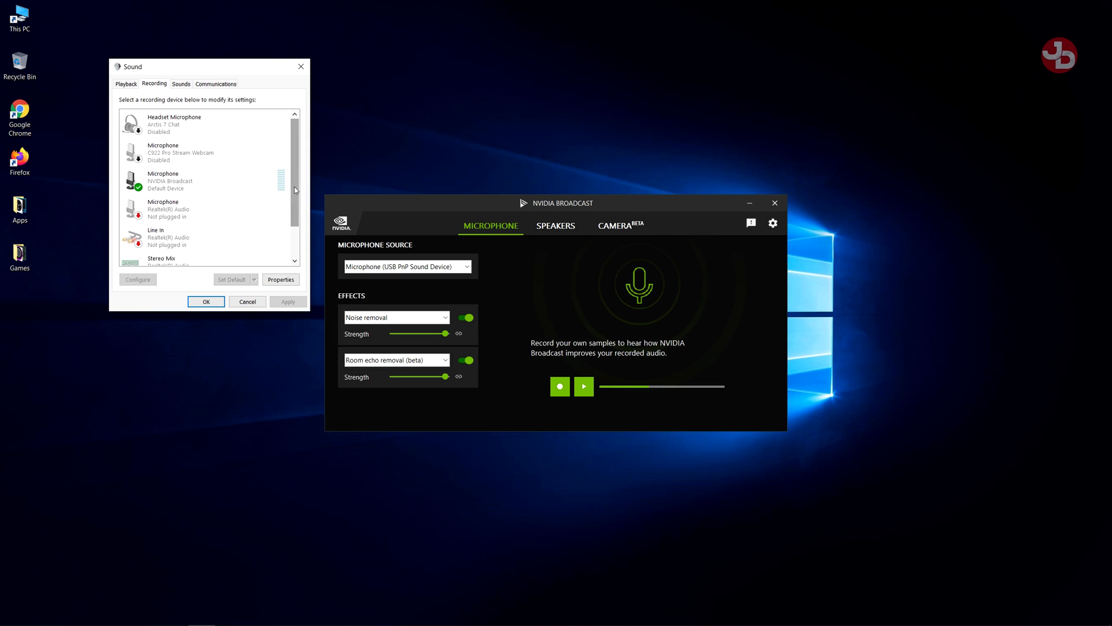
{"action": "scroll", "coordinate": [295, 187], "scroll_direction": "down", "scroll_amount": 1}
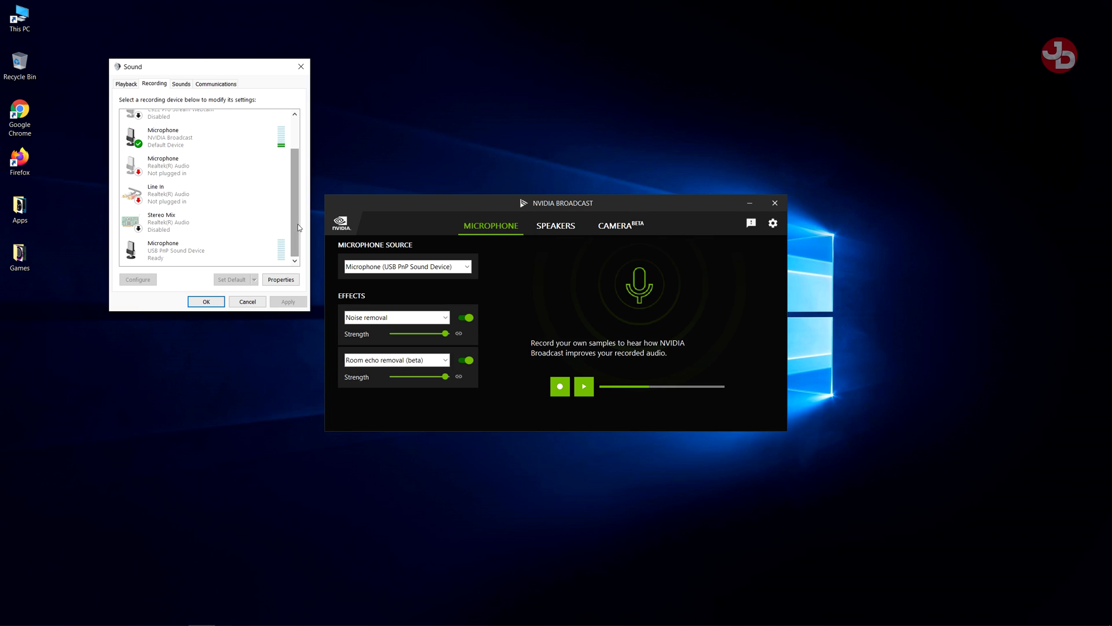
{"action": "scroll", "coordinate": [299, 227], "scroll_direction": "up", "scroll_amount": 1}
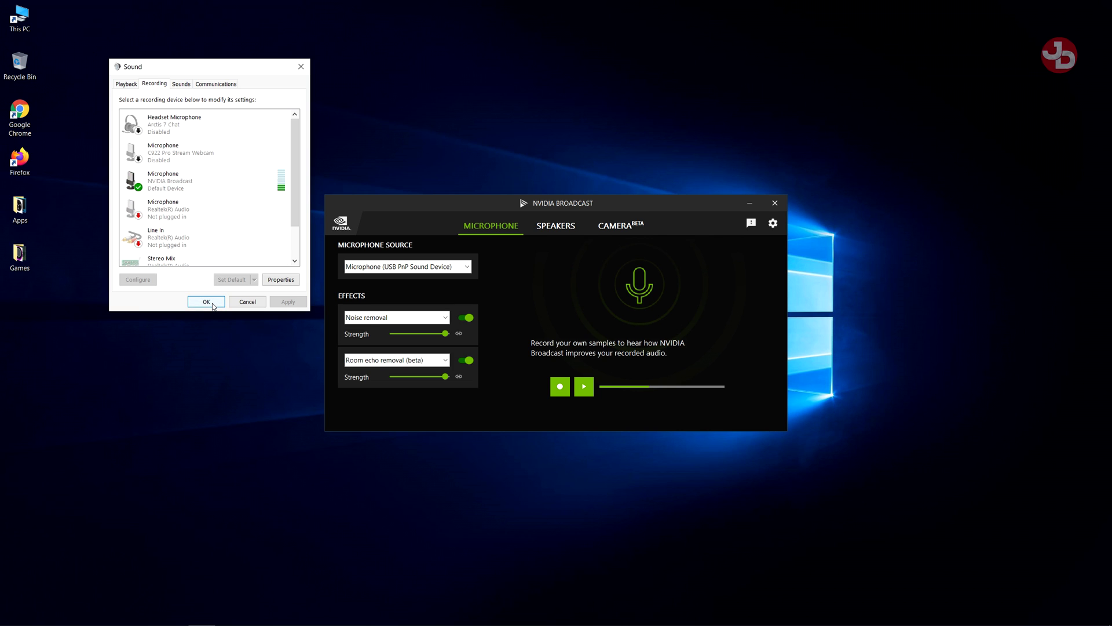
{"action": "left_click", "coordinate": [212, 304]}
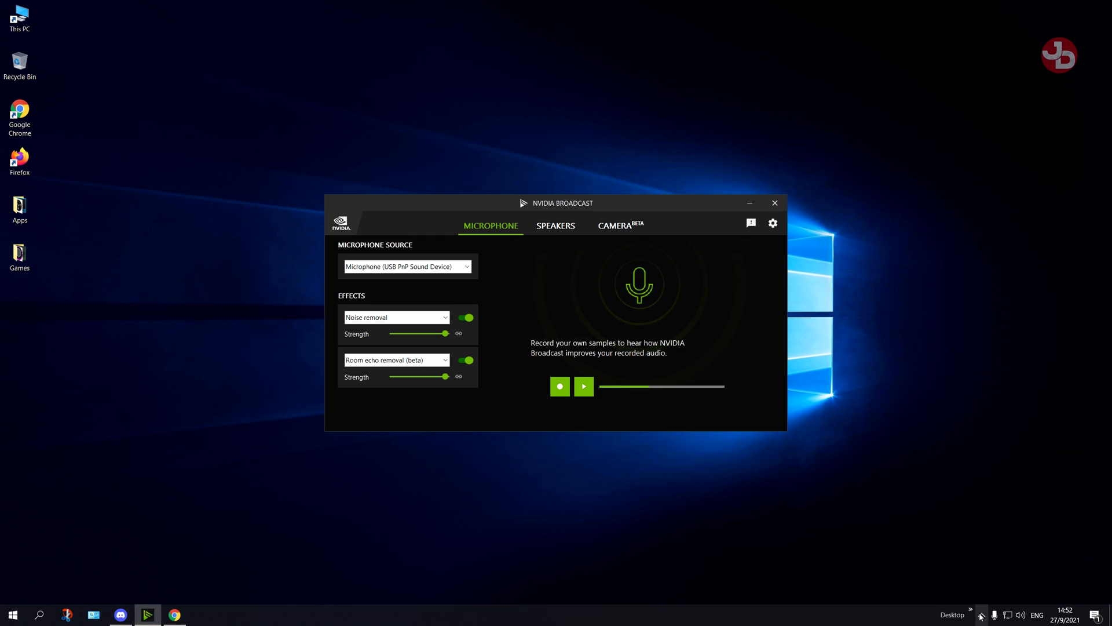
Open NVIDIA GeForce Experience and bring up the in-game overlay settings from its general settings
{"action": "left_click", "coordinate": [981, 615]}
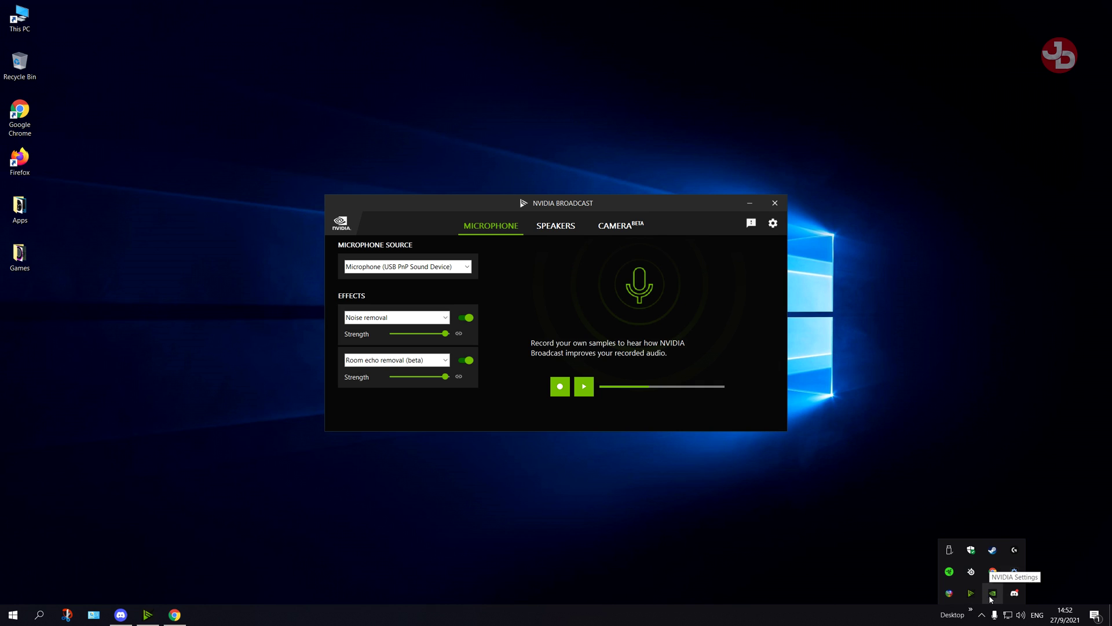
{"action": "right_click", "coordinate": [992, 594]}
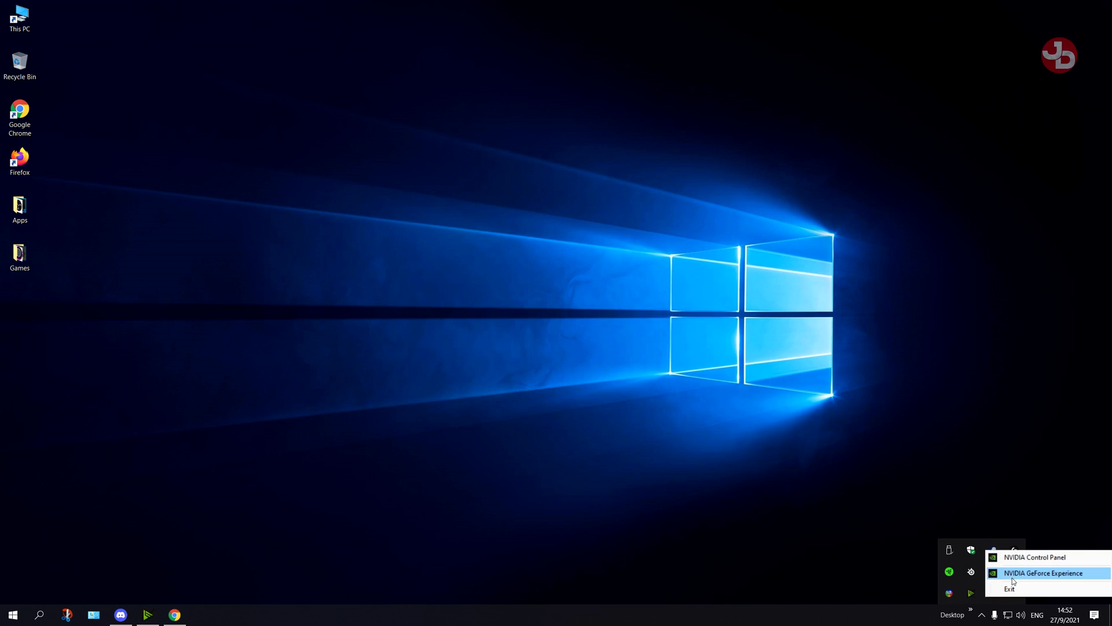
{"action": "left_click", "coordinate": [1015, 573]}
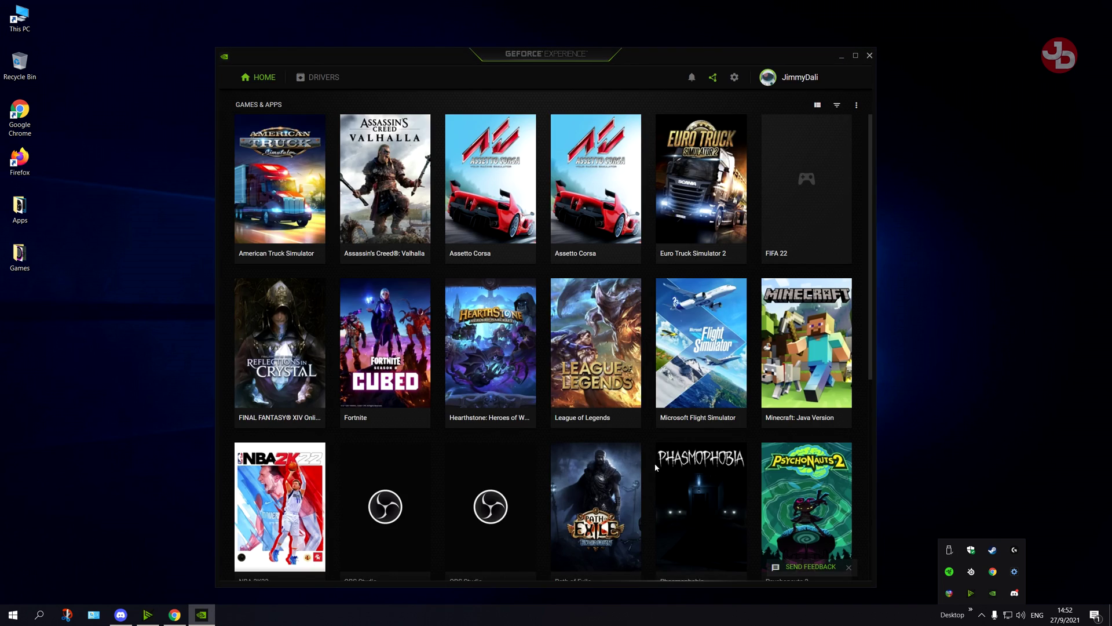
{"action": "left_click", "coordinate": [736, 77]}
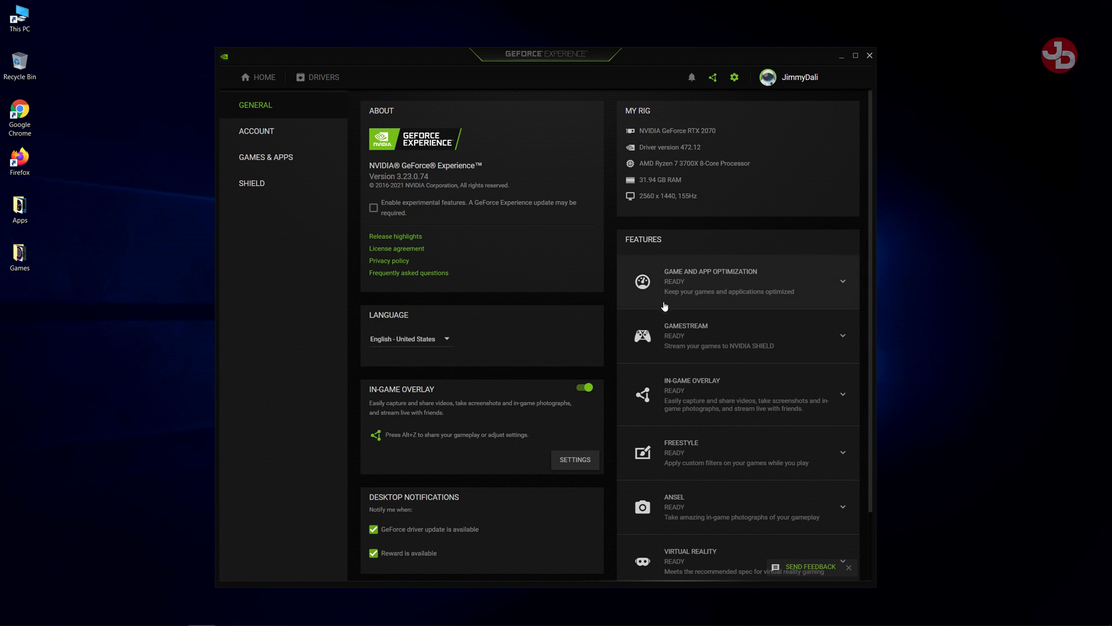
{"action": "left_click", "coordinate": [581, 462]}
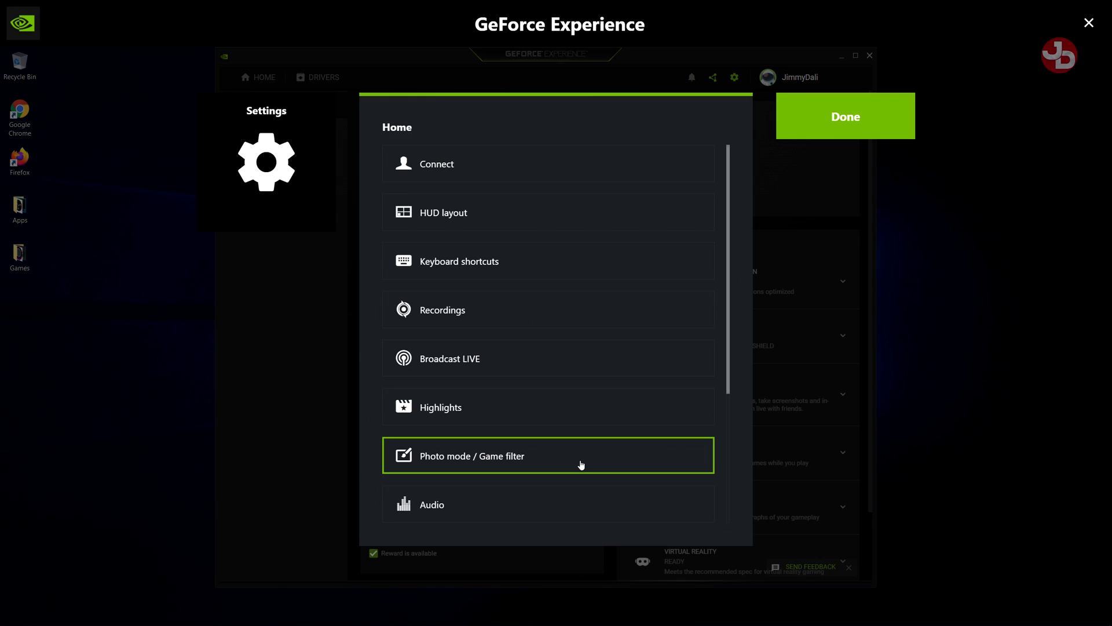
Set the overlay's audio microphone source to Microphone (NVIDIA Broadcast), save it and close the overlay
{"action": "left_click", "coordinate": [515, 498]}
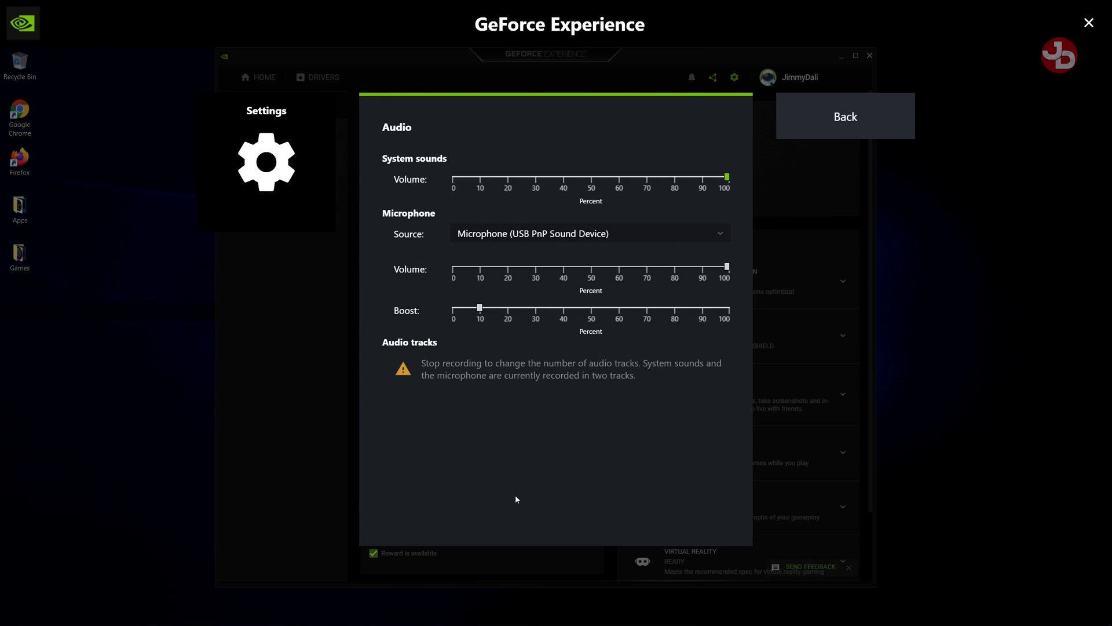
{"action": "left_click", "coordinate": [533, 235]}
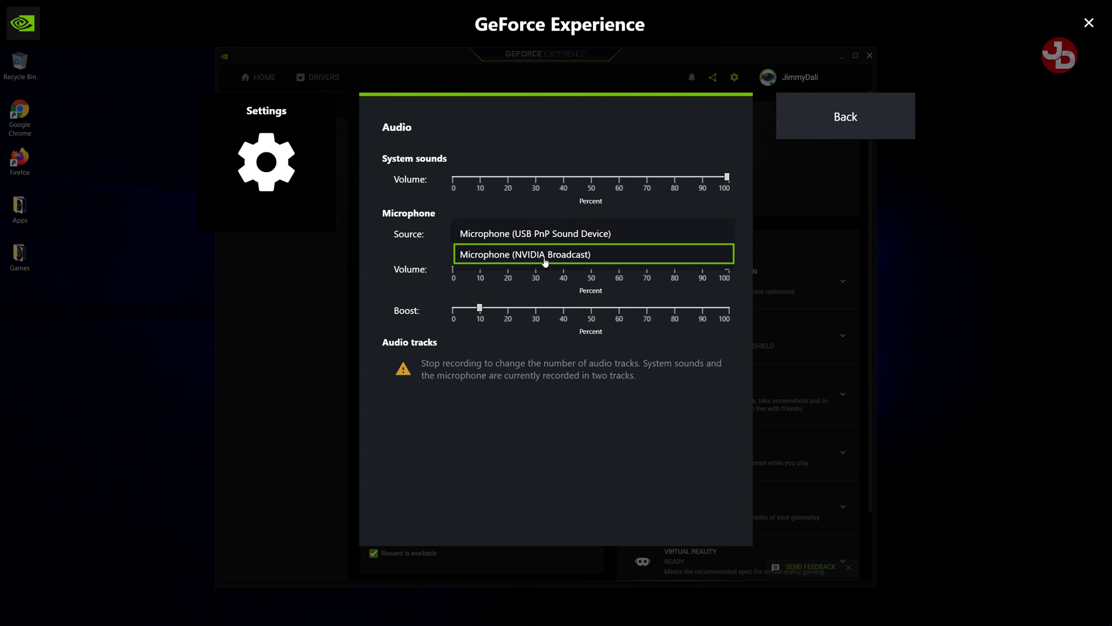
{"action": "left_click", "coordinate": [543, 255]}
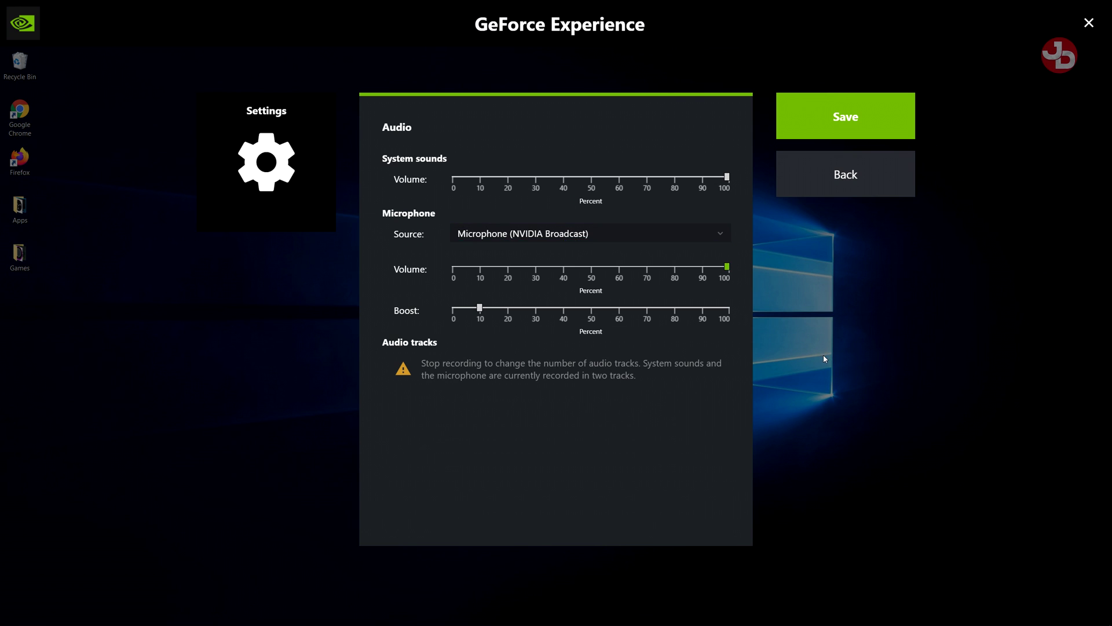
{"action": "left_click", "coordinate": [852, 118]}
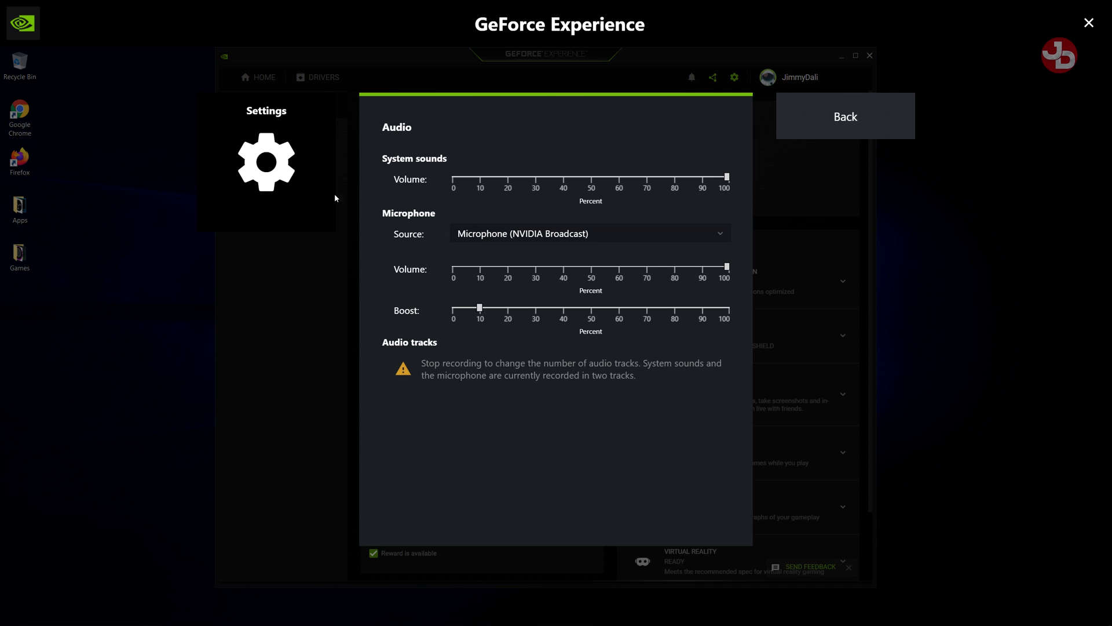
{"action": "left_click", "coordinate": [479, 308]}
{"action": "key", "text": "alt+z"}
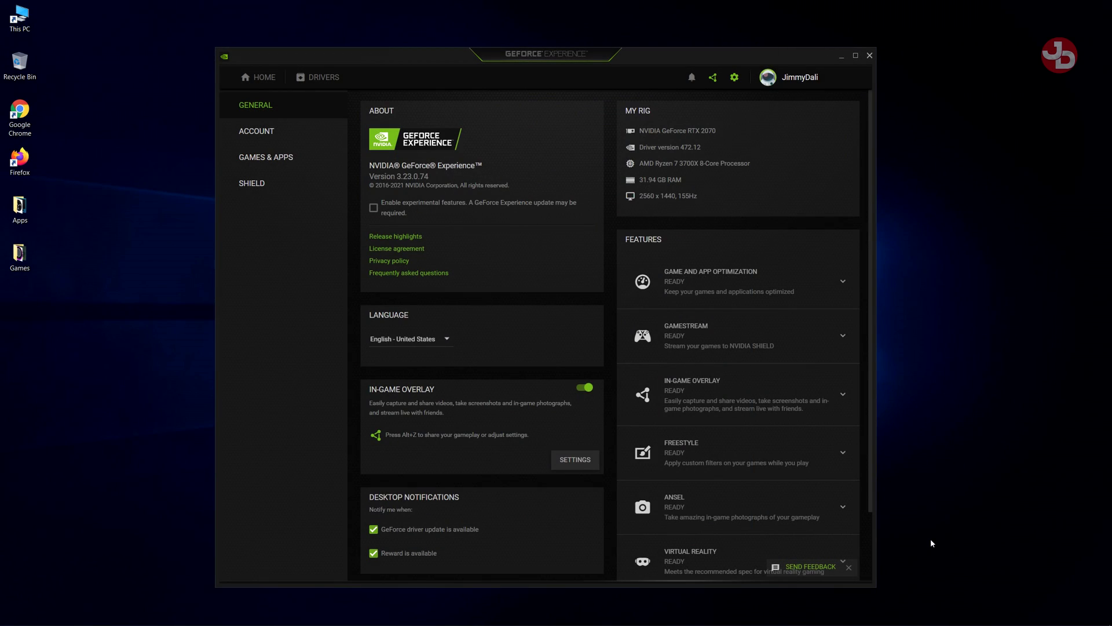